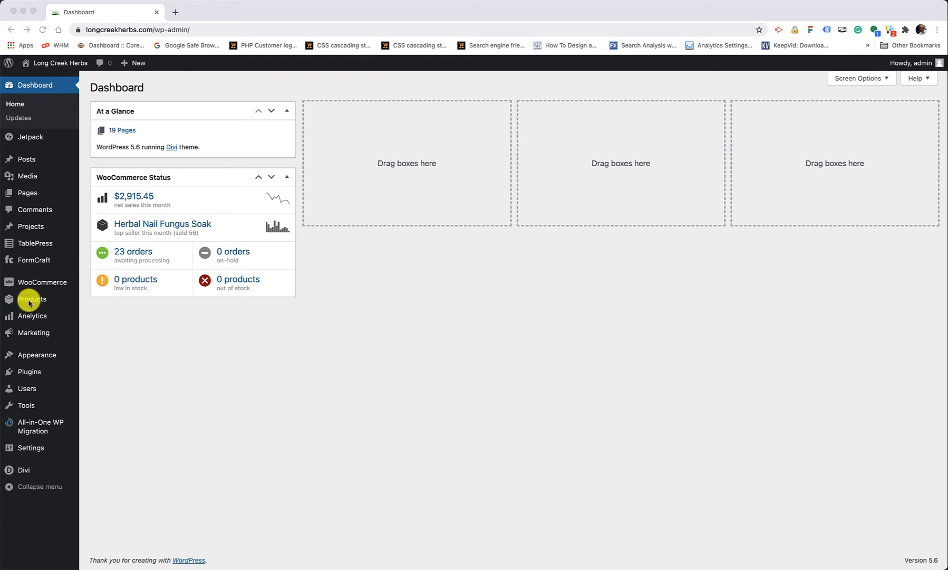
- Create a new product and name it "Sleep Therapy Folders"
{"action": "mouse_move", "coordinate": [30, 303]}
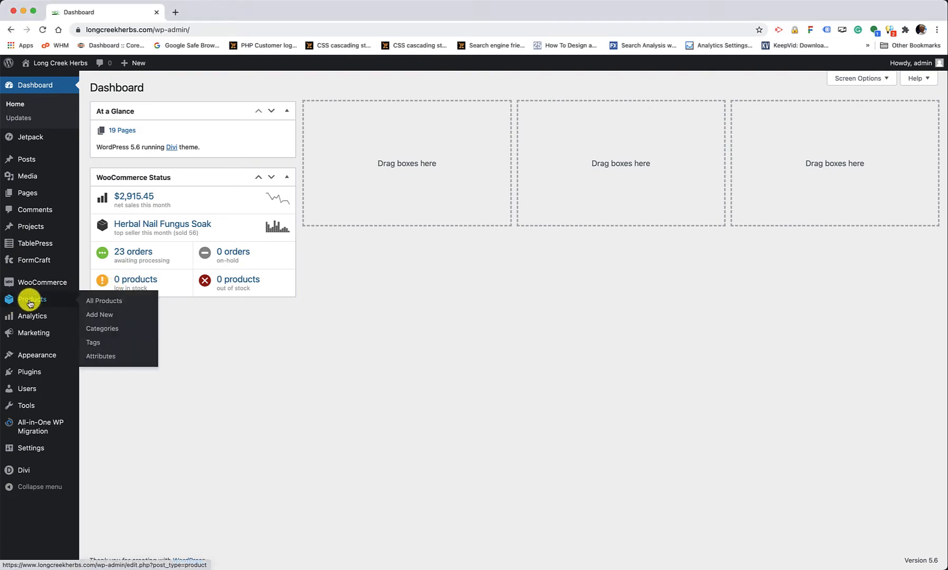
{"action": "left_click", "coordinate": [94, 316]}
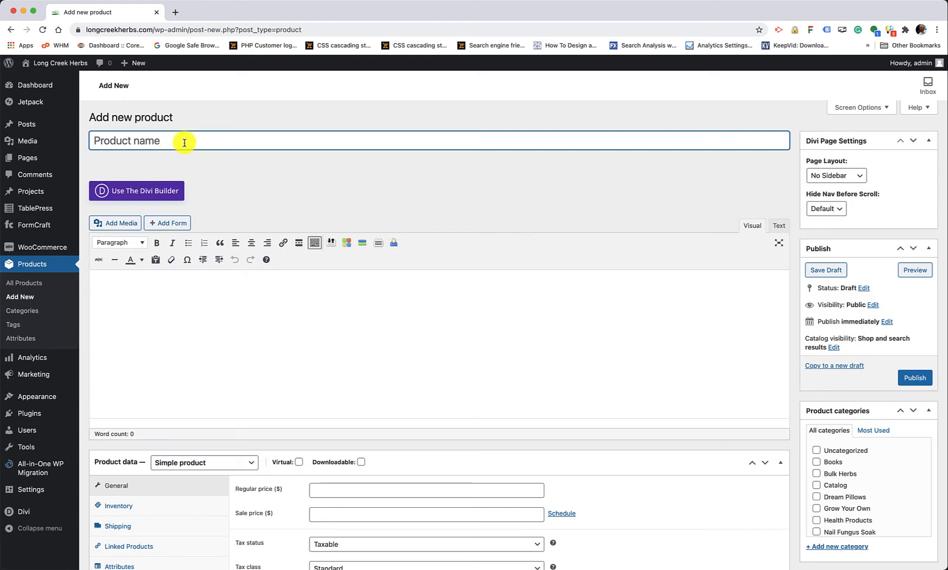
{"action": "type", "text": "Sleep"}
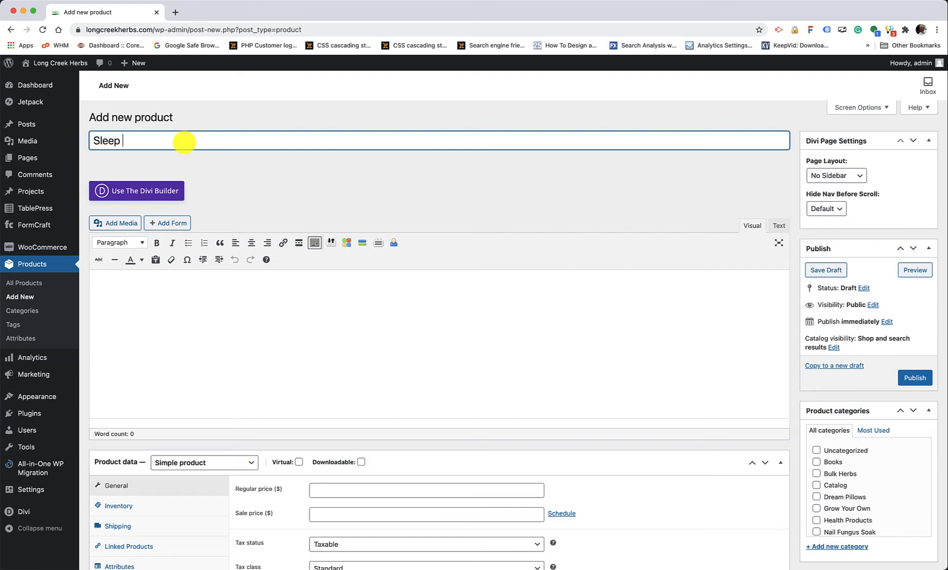
{"action": "type", "text": " Therapy Folders"}
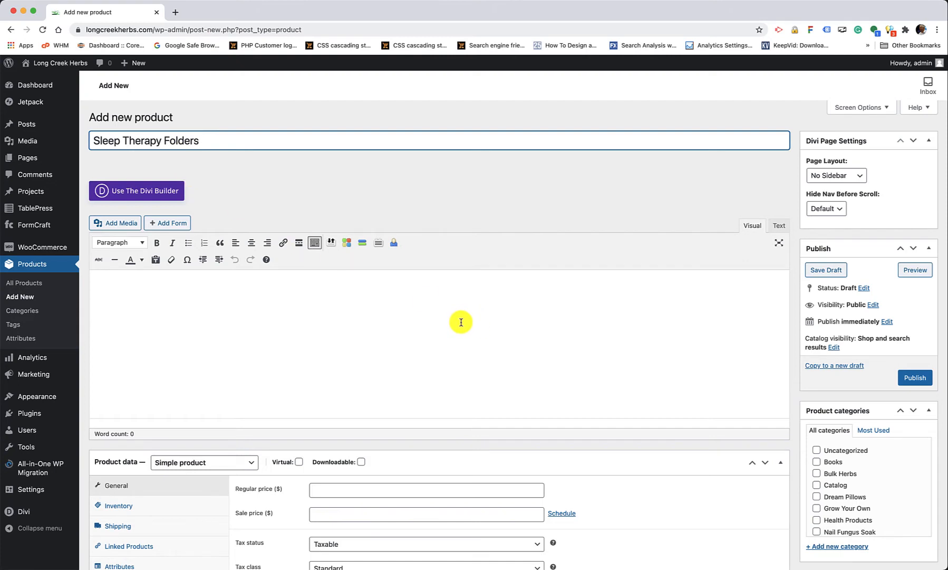
- Assign the product to the Dream Pillows category and look through the other available categories
{"action": "scroll", "coordinate": [461, 322], "scroll_direction": "down", "scroll_amount": 2}
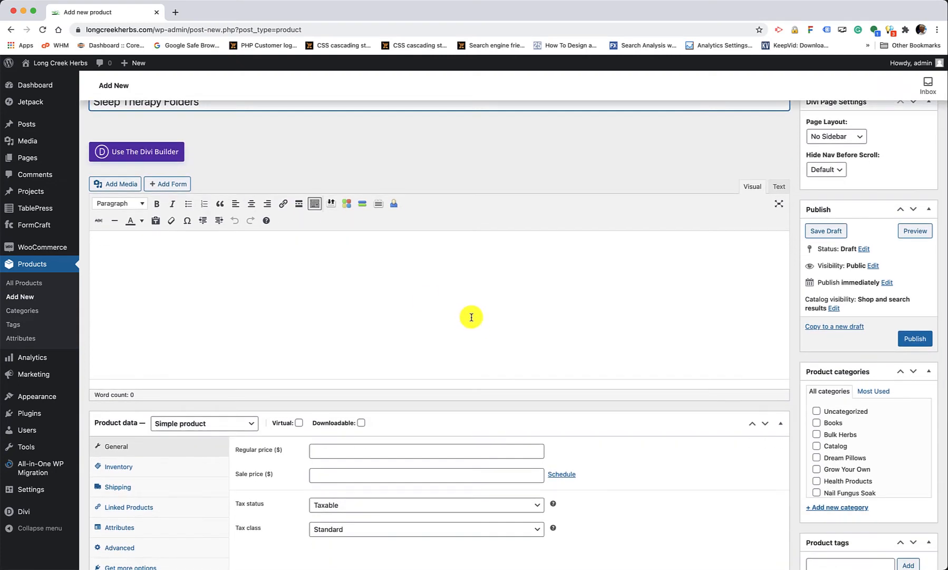
{"action": "scroll", "coordinate": [472, 317], "scroll_direction": "down", "scroll_amount": 10}
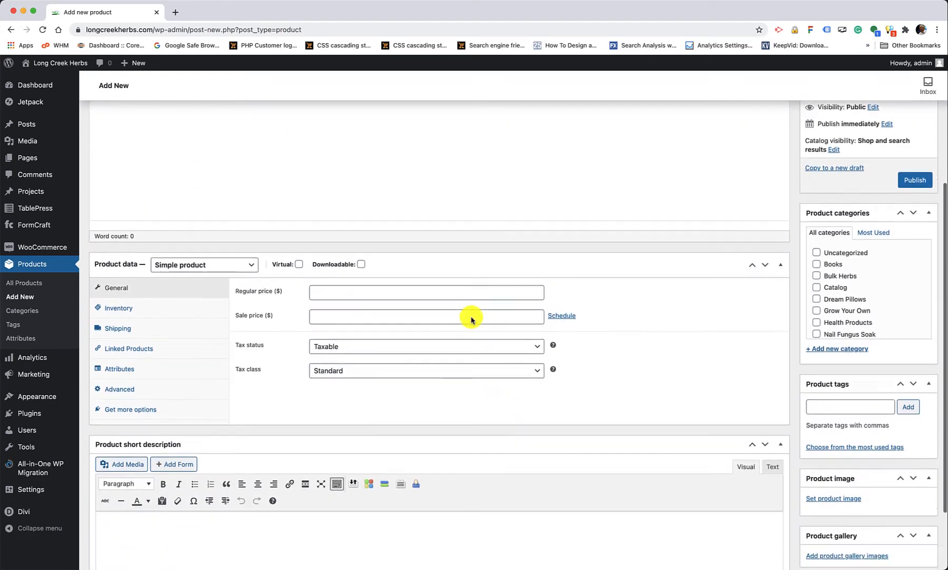
{"action": "scroll", "coordinate": [471, 317], "scroll_direction": "up", "scroll_amount": 12}
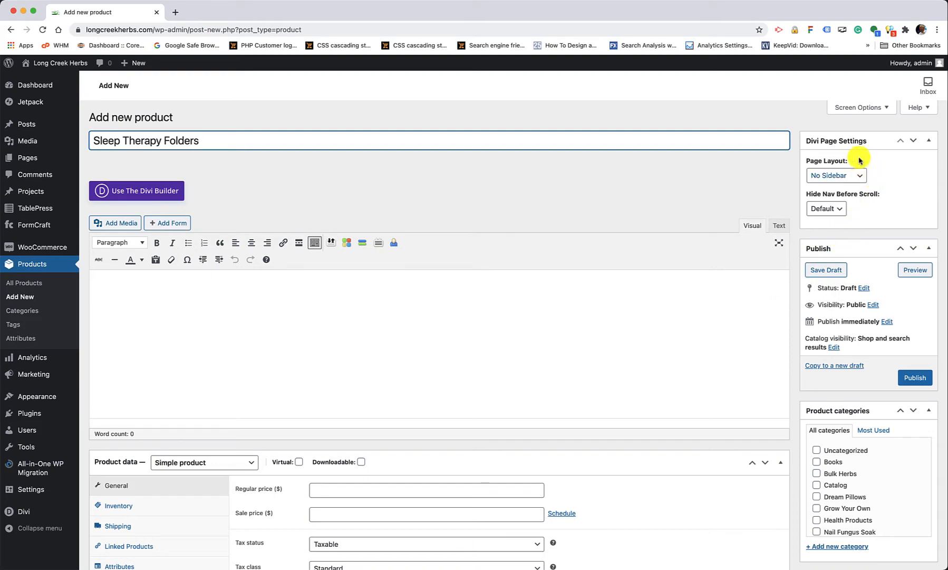
{"action": "scroll", "coordinate": [864, 324], "scroll_direction": "down", "scroll_amount": 12}
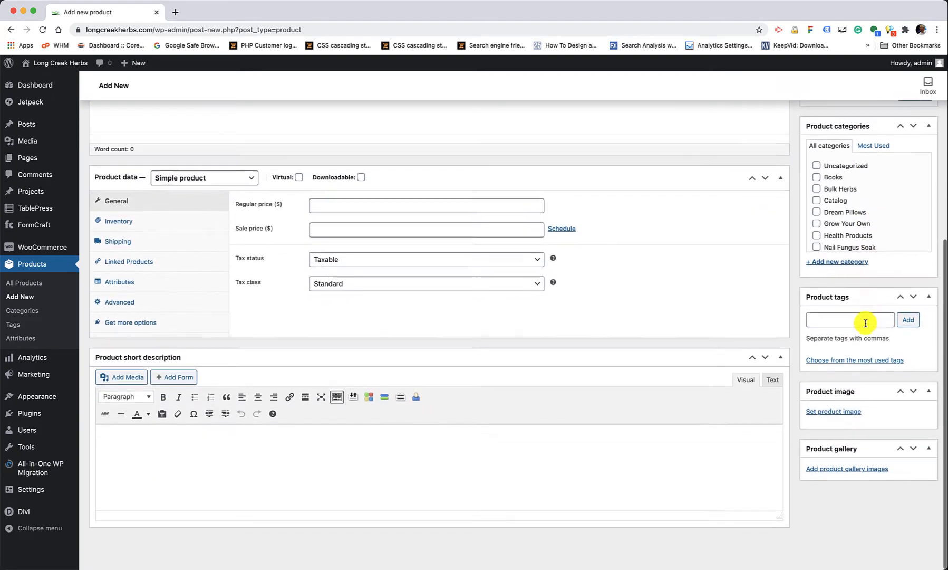
{"action": "scroll", "coordinate": [866, 323], "scroll_direction": "up", "scroll_amount": 12}
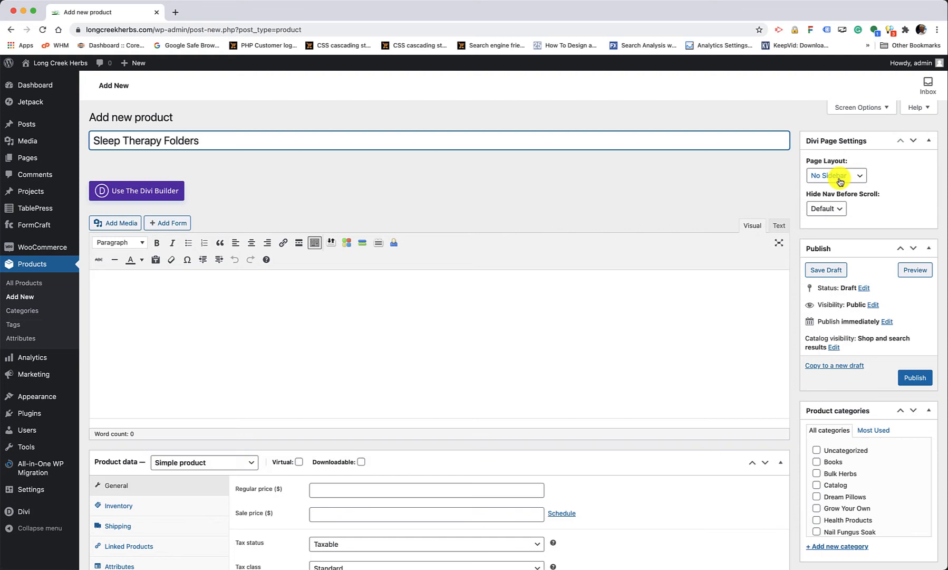
{"action": "scroll", "coordinate": [877, 212], "scroll_direction": "down", "scroll_amount": 5}
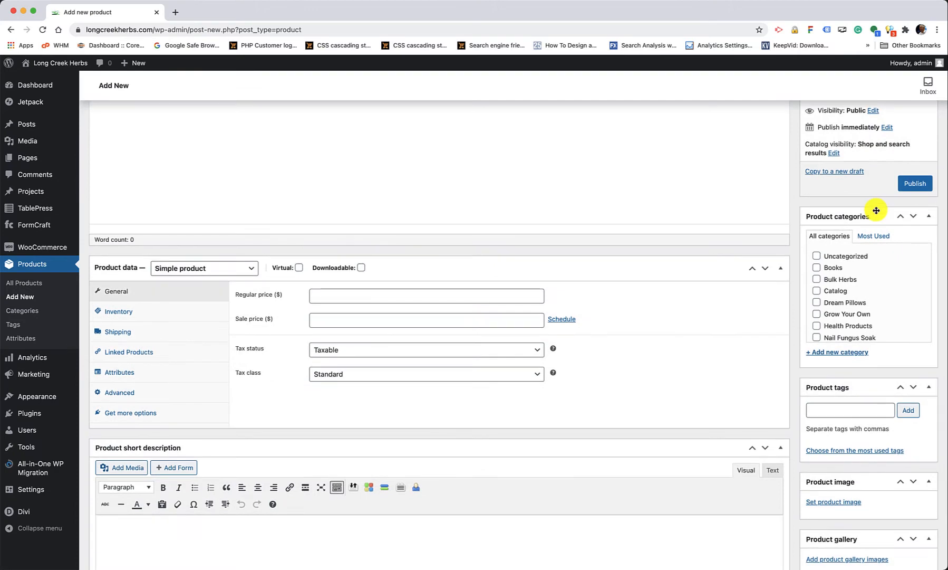
{"action": "scroll", "coordinate": [873, 211], "scroll_direction": "up", "scroll_amount": 5}
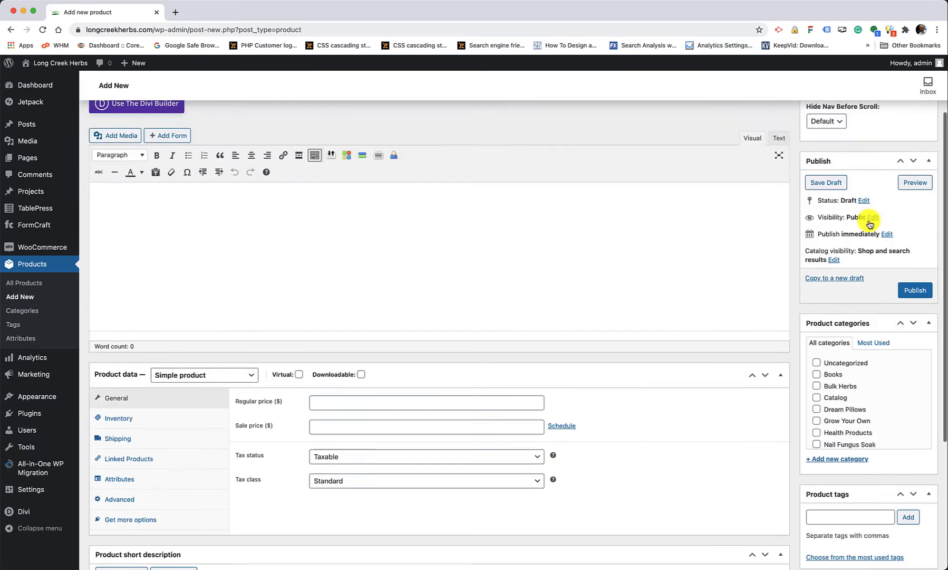
{"action": "scroll", "coordinate": [869, 219], "scroll_direction": "down", "scroll_amount": 2}
{"action": "scroll", "coordinate": [869, 224], "scroll_direction": "down", "scroll_amount": 4}
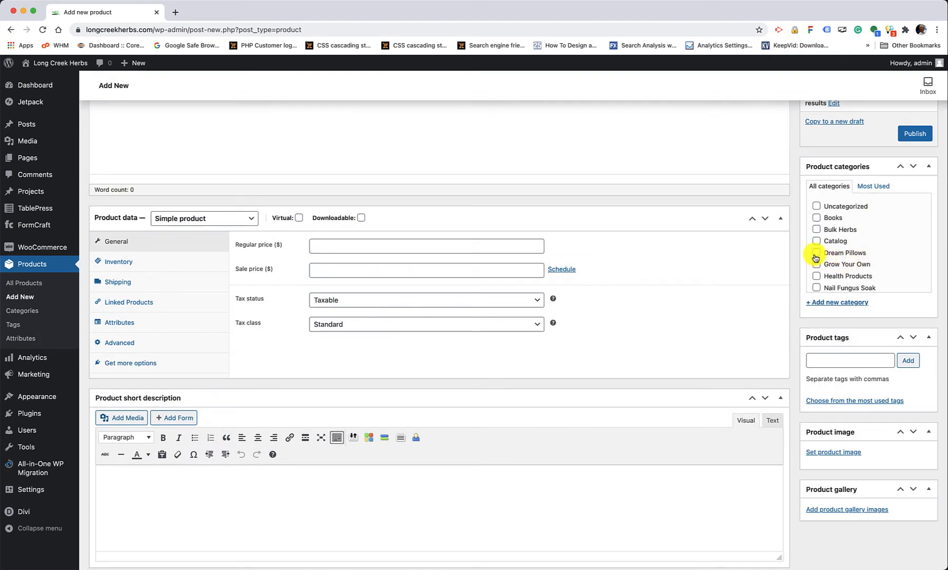
{"action": "left_click", "coordinate": [816, 253]}
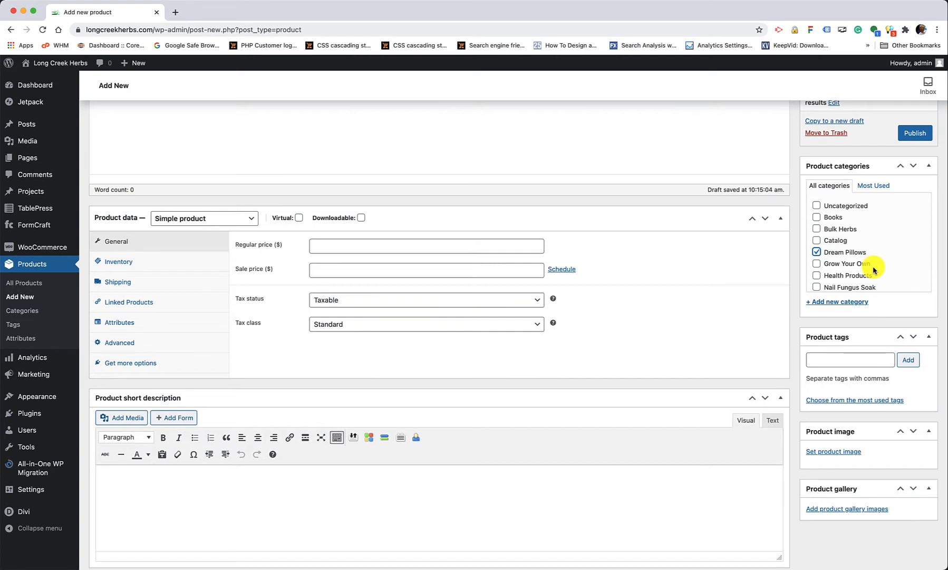
{"action": "scroll", "coordinate": [874, 270], "scroll_direction": "down", "scroll_amount": 2}
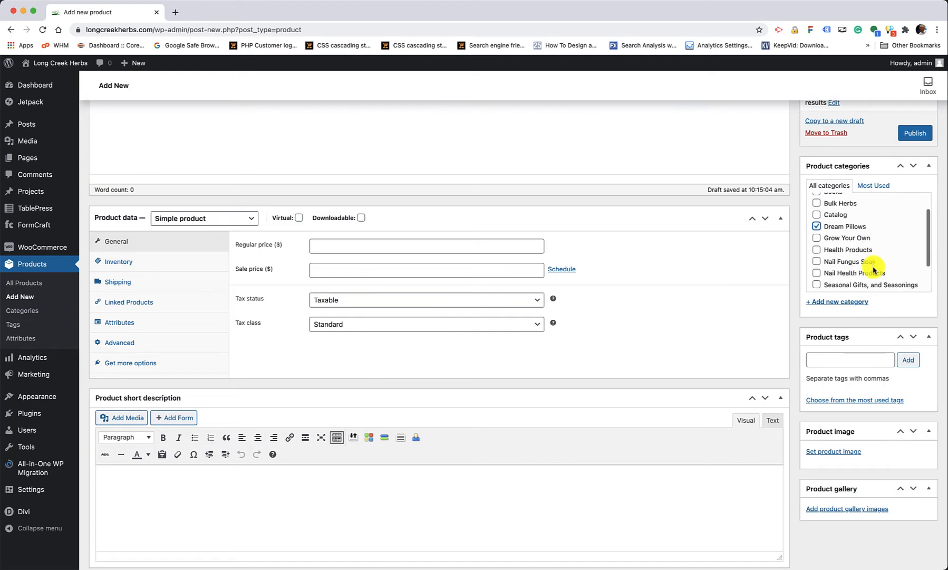
{"action": "scroll", "coordinate": [873, 270], "scroll_direction": "down", "scroll_amount": 1}
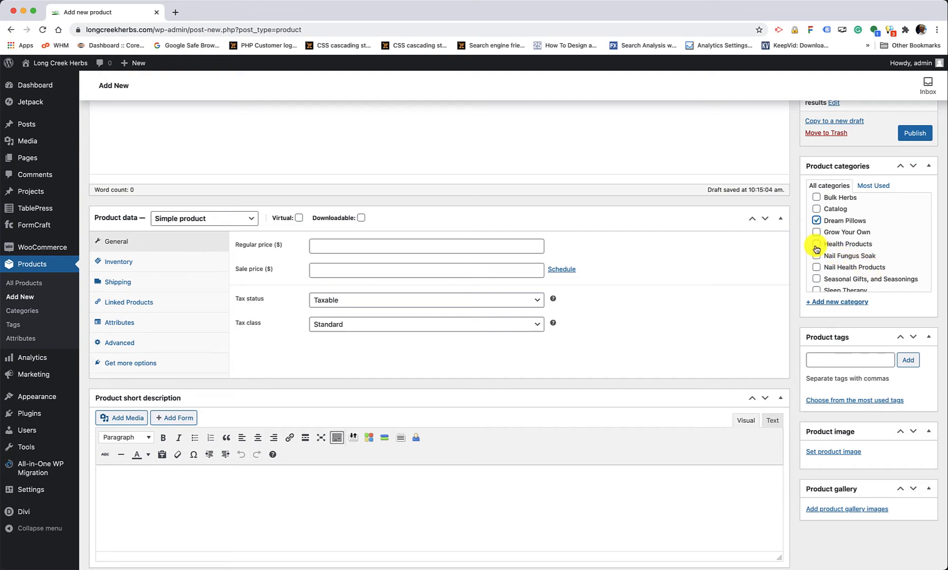
{"action": "scroll", "coordinate": [816, 247], "scroll_direction": "up", "scroll_amount": 4}
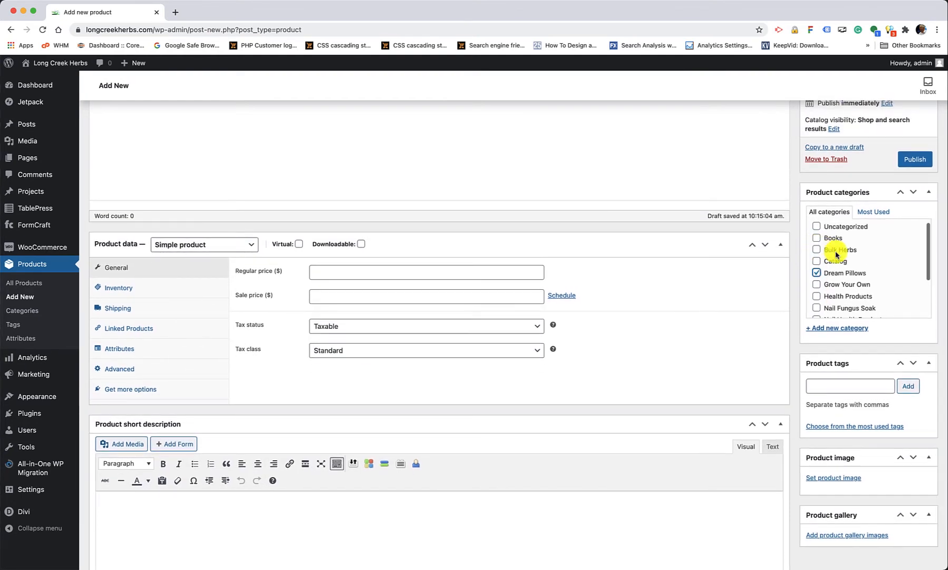
{"action": "scroll", "coordinate": [882, 274], "scroll_direction": "down", "scroll_amount": 1}
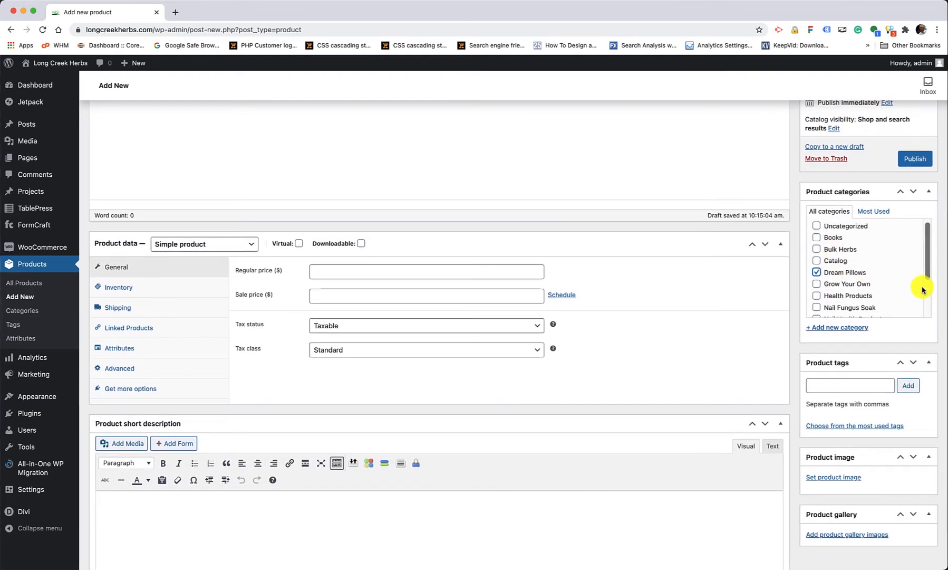
- Upload Folder-front-600.jpg for the product image from the Projects > Longcreekherbs > Assets folder on the USB-C 2019 drive
{"action": "scroll", "coordinate": [901, 287], "scroll_direction": "down", "scroll_amount": 5}
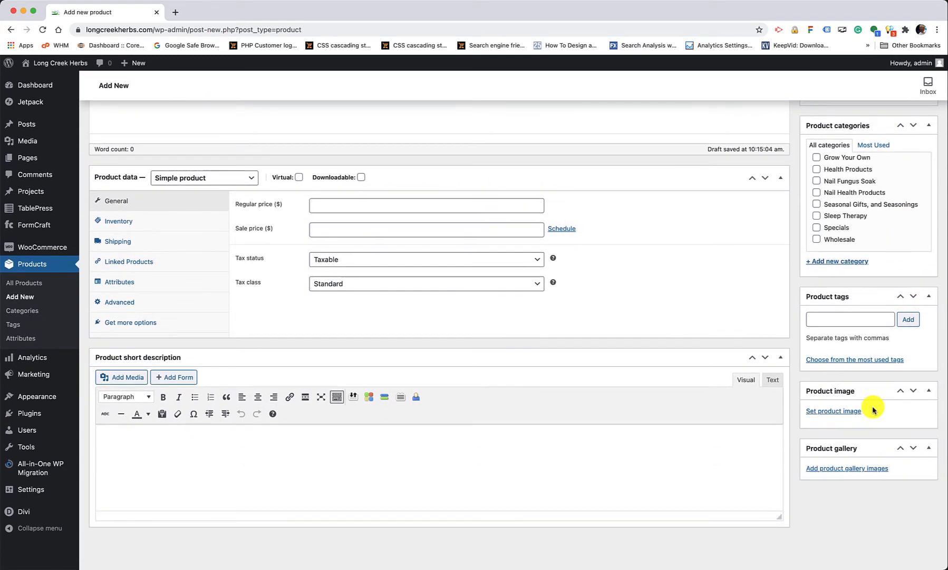
{"action": "left_click", "coordinate": [842, 416]}
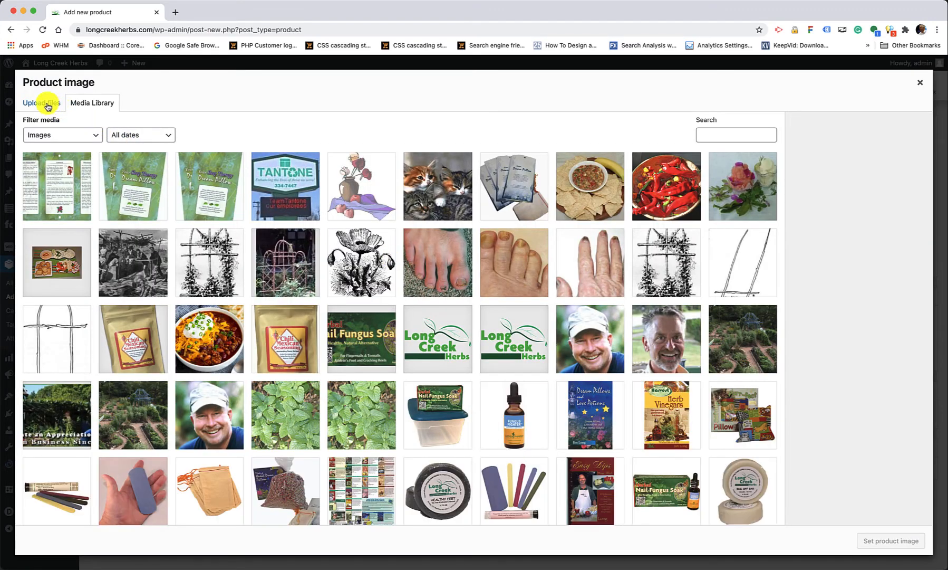
{"action": "left_click", "coordinate": [47, 105]}
{"action": "left_click", "coordinate": [481, 294]}
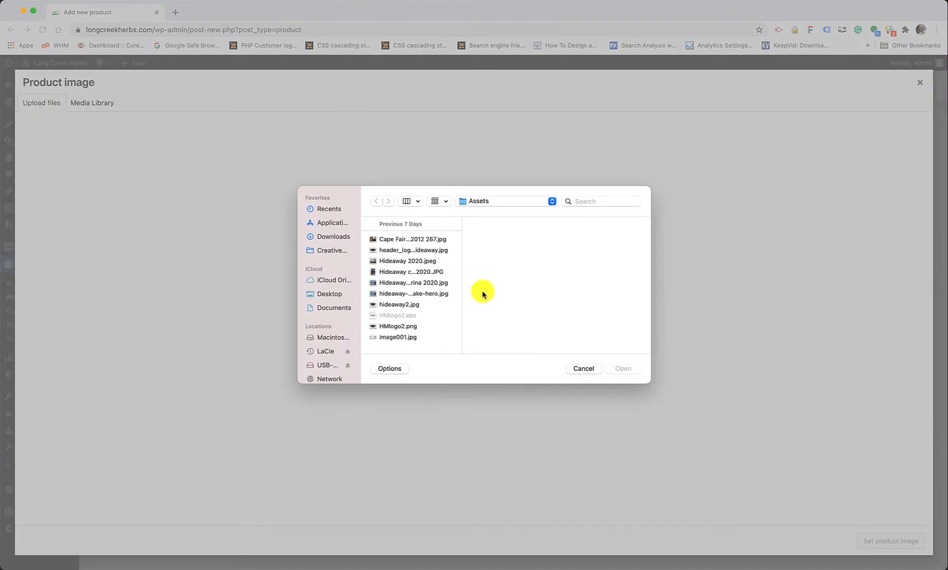
{"action": "left_click", "coordinate": [334, 364]}
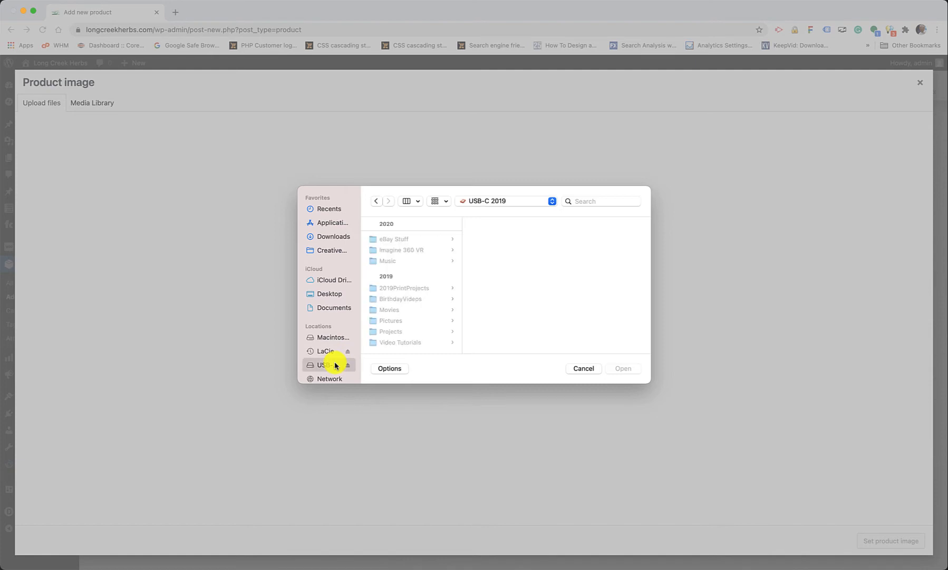
{"action": "scroll", "coordinate": [393, 337], "scroll_direction": "down", "scroll_amount": 5}
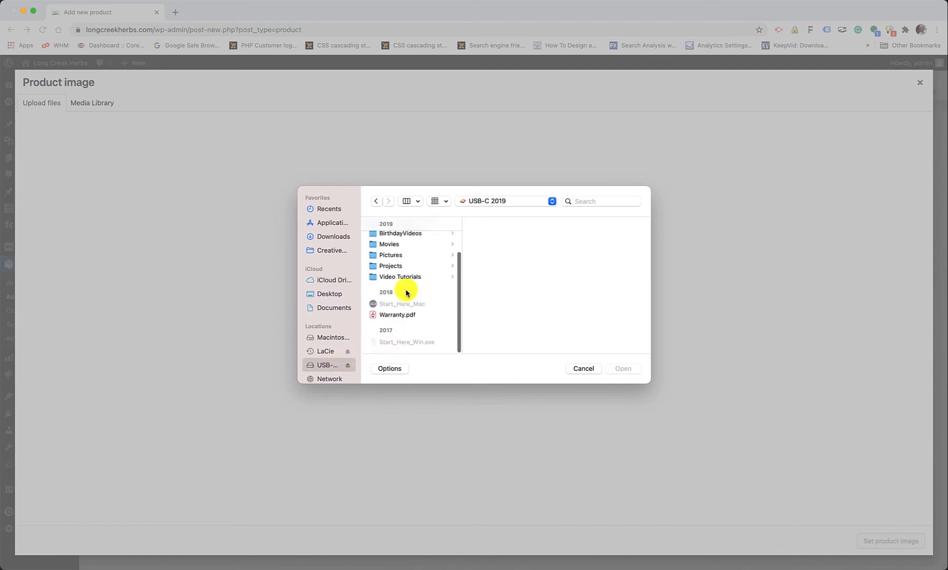
{"action": "left_click", "coordinate": [402, 267]}
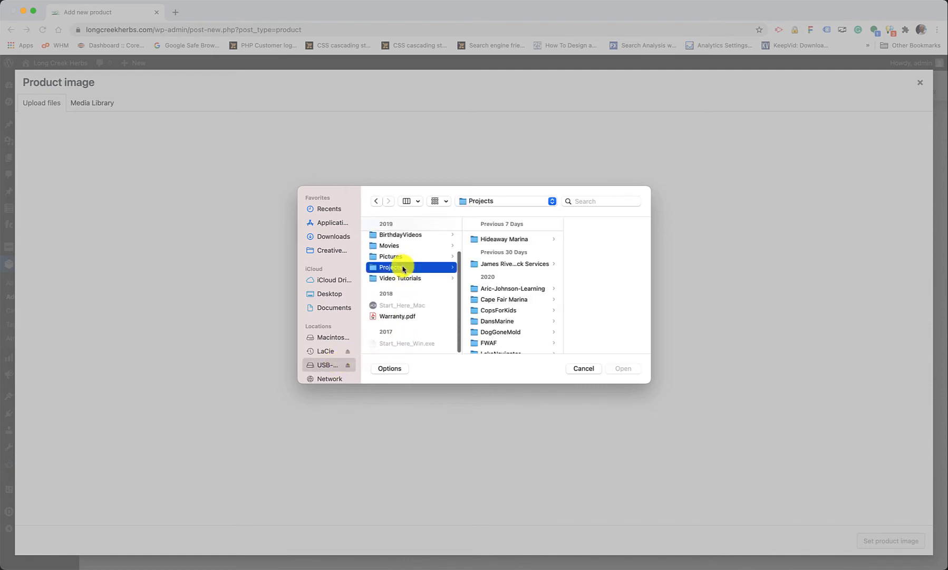
{"action": "scroll", "coordinate": [513, 322], "scroll_direction": "down", "scroll_amount": 3}
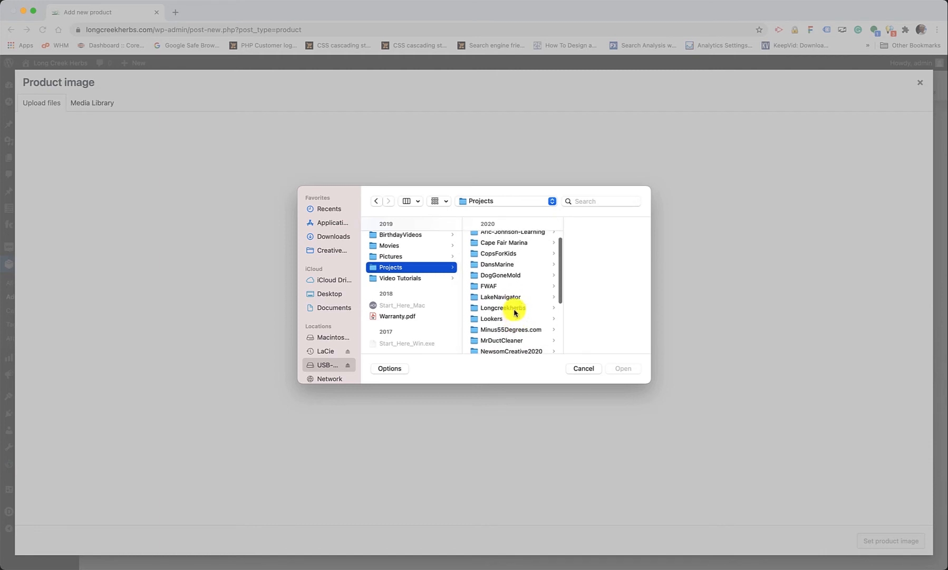
{"action": "left_click", "coordinate": [513, 308]}
{"action": "left_click", "coordinate": [586, 261]}
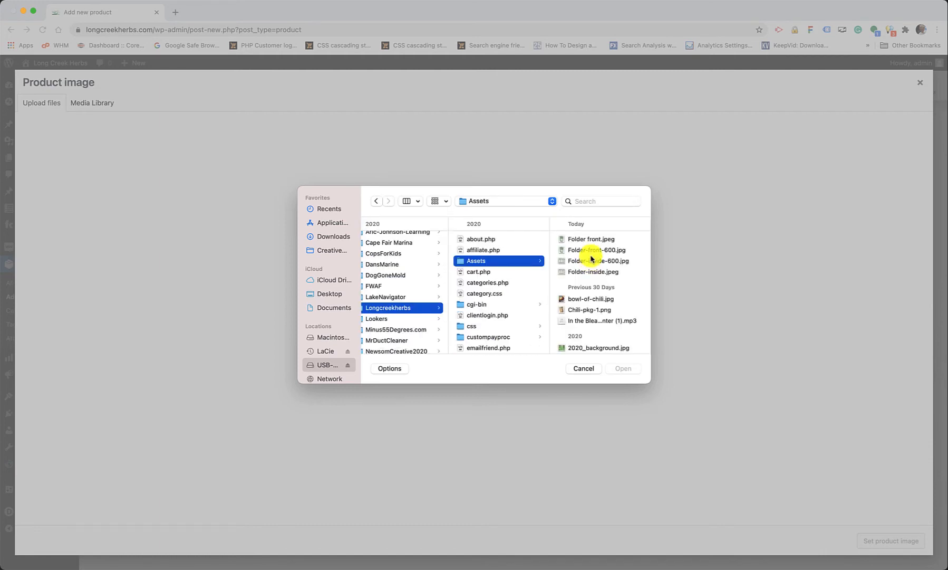
{"action": "left_click", "coordinate": [592, 250]}
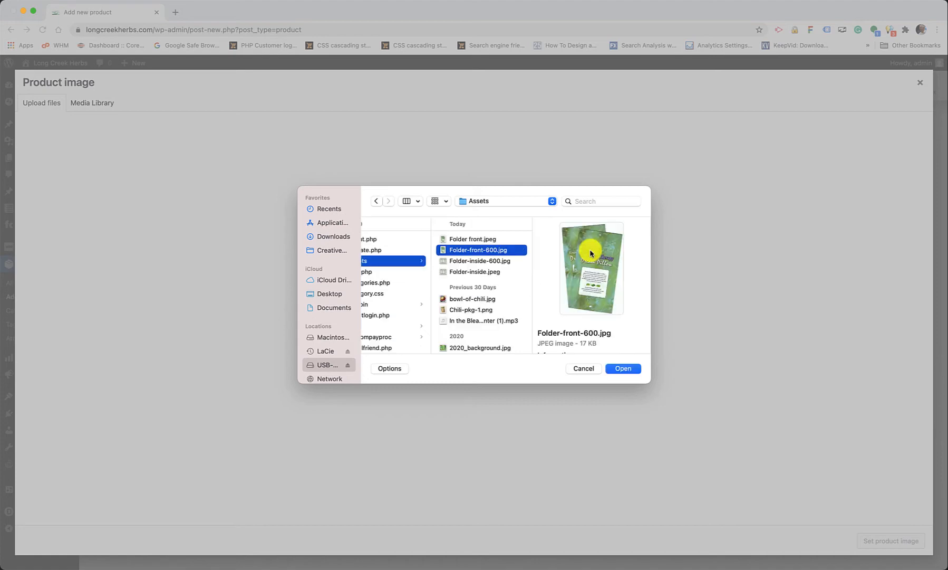
{"action": "left_click", "coordinate": [614, 367]}
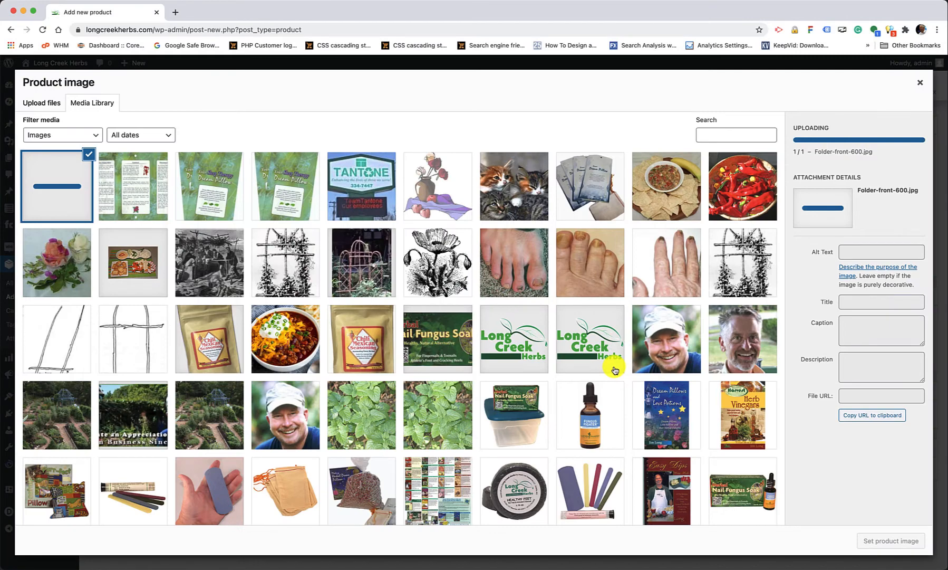
- Give the uploaded image the alt text "sleep therapy folders" and set it as the product image
{"action": "left_click", "coordinate": [857, 223]}
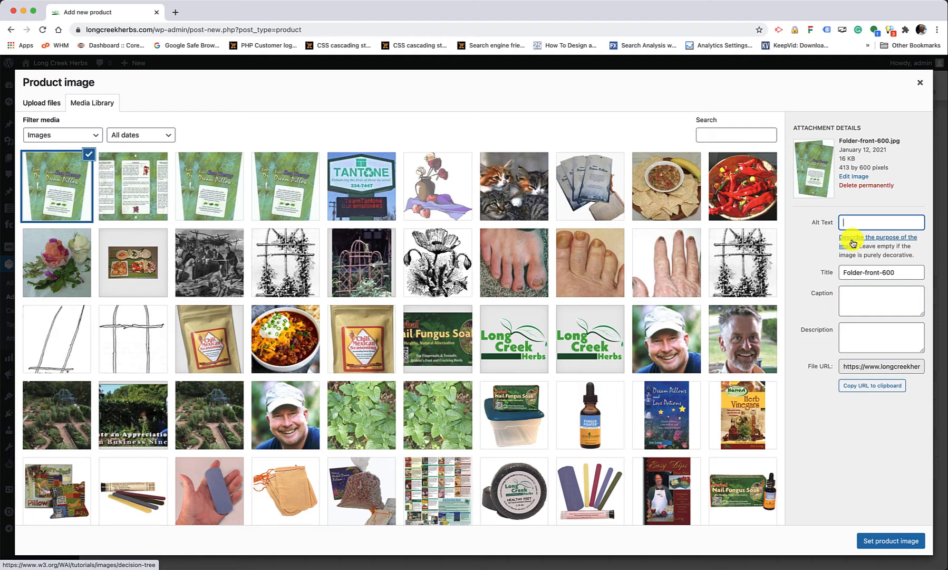
{"action": "type", "text": "sleep therapy folders"}
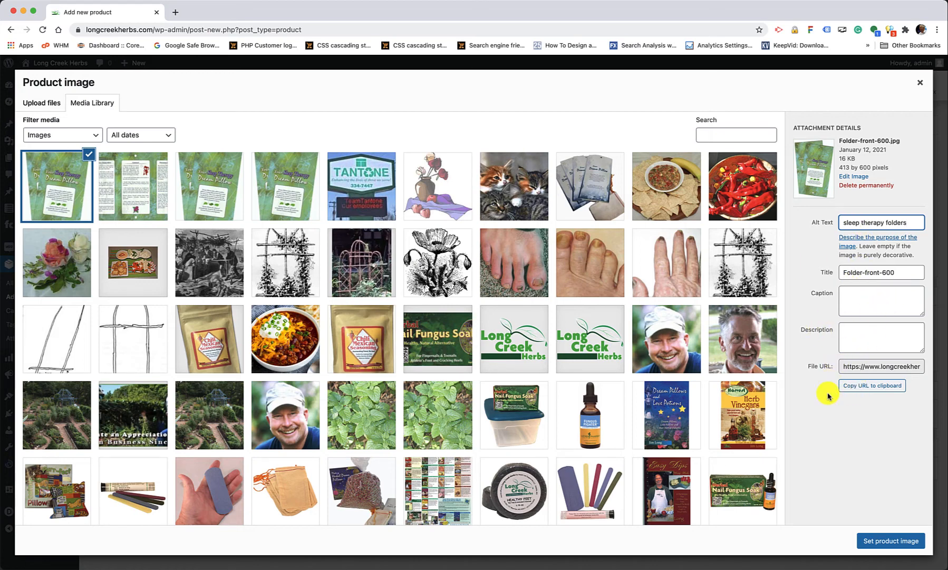
{"action": "left_click", "coordinate": [880, 542]}
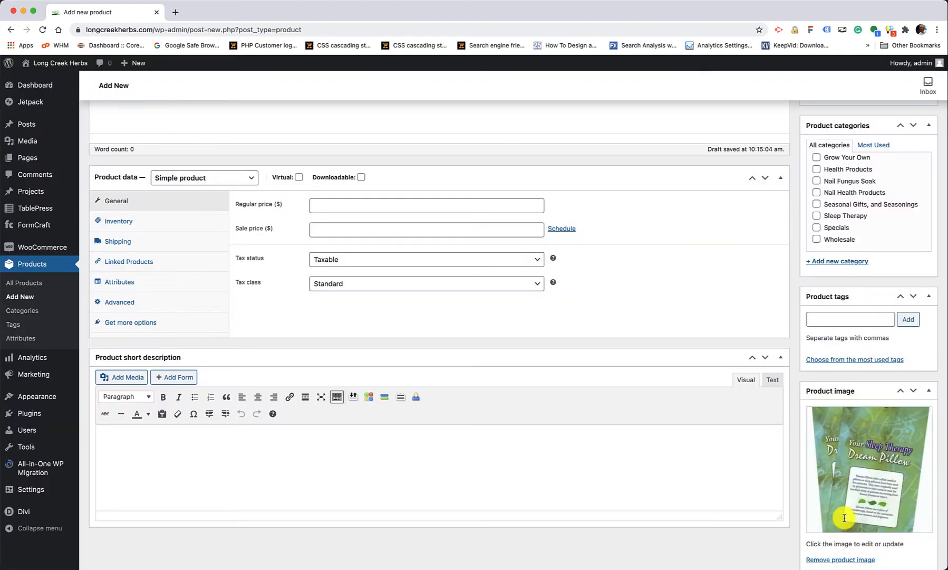
- Keep the product type as Simple product and set the regular price to 0.49
{"action": "scroll", "coordinate": [723, 350], "scroll_direction": "up", "scroll_amount": 3}
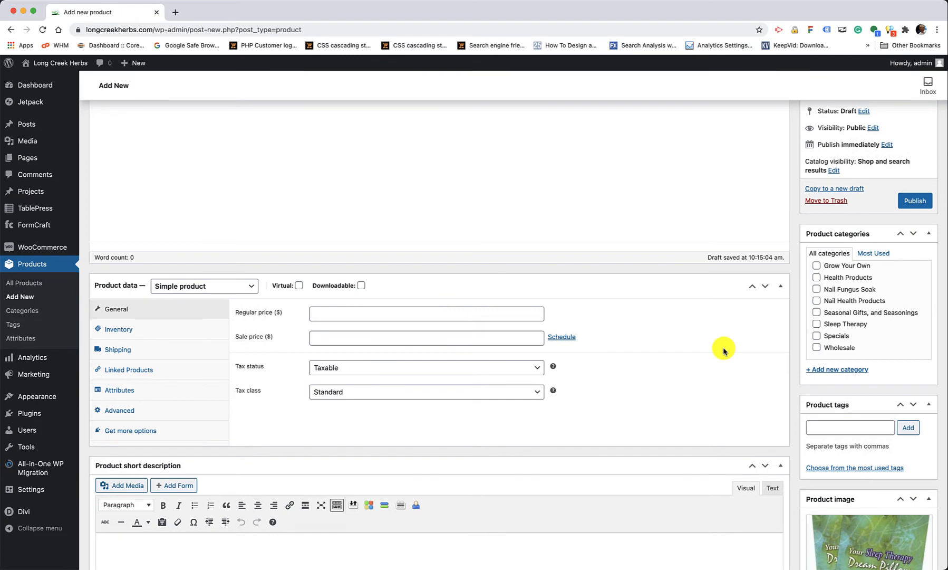
{"action": "scroll", "coordinate": [724, 350], "scroll_direction": "down", "scroll_amount": 1}
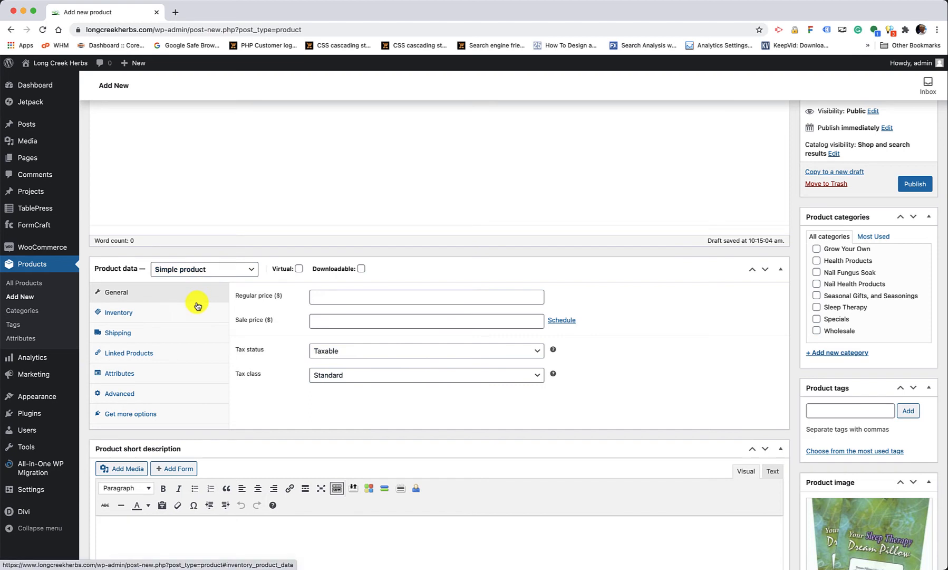
{"action": "left_click", "coordinate": [224, 271]}
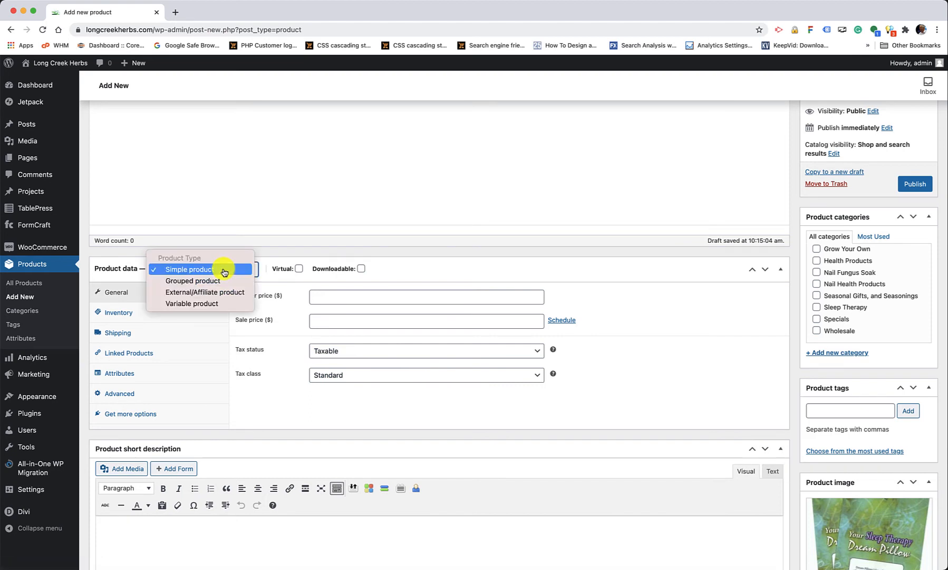
{"action": "left_click", "coordinate": [276, 407]}
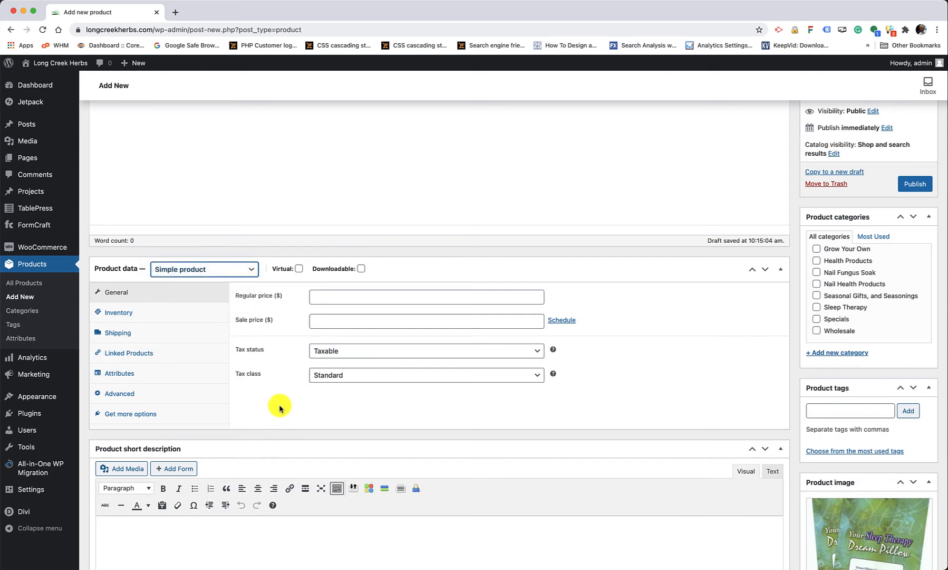
{"action": "left_click", "coordinate": [337, 299]}
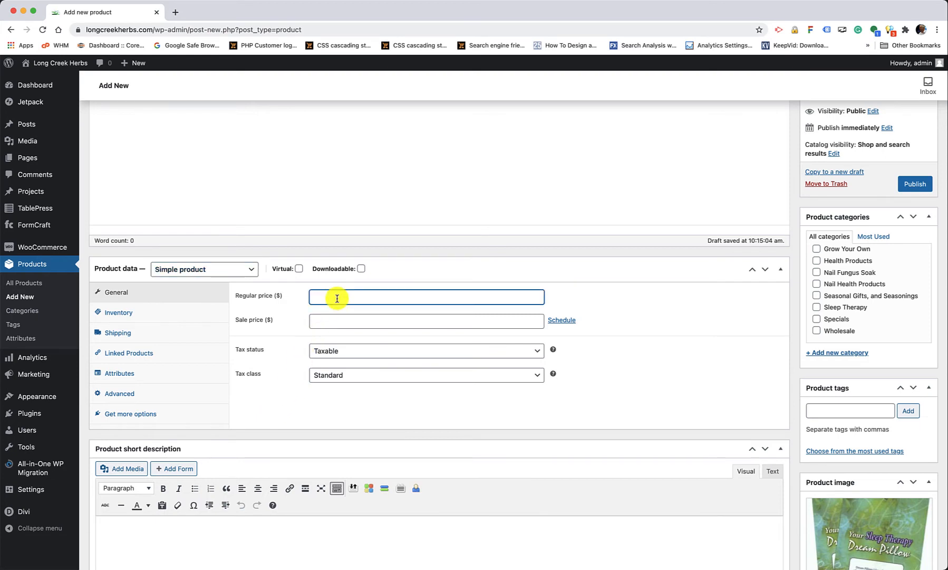
{"action": "type", "text": "0.49"}
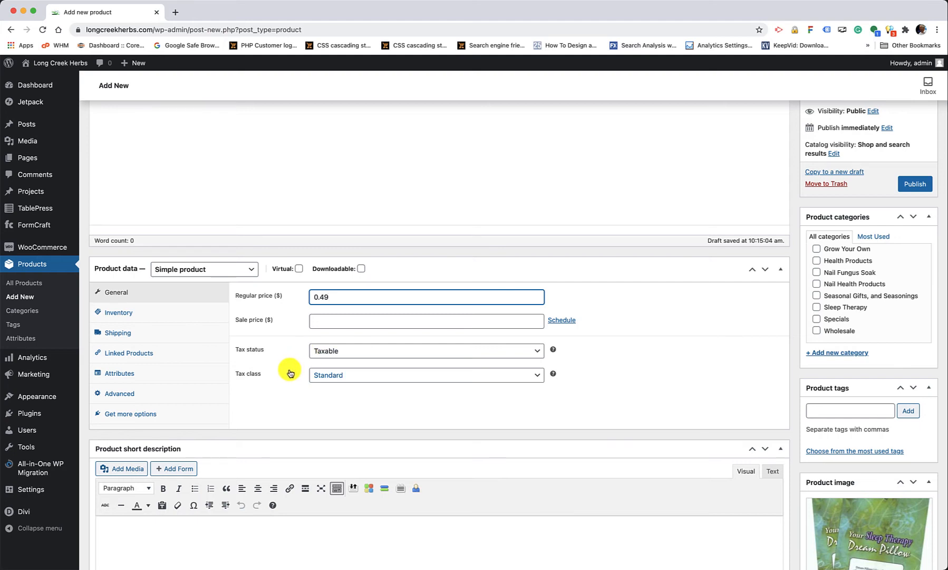
- Go to the product's inventory settings, leave the SKU blank and choose In stock as the stock status
{"action": "scroll", "coordinate": [291, 373], "scroll_direction": "down", "scroll_amount": 1}
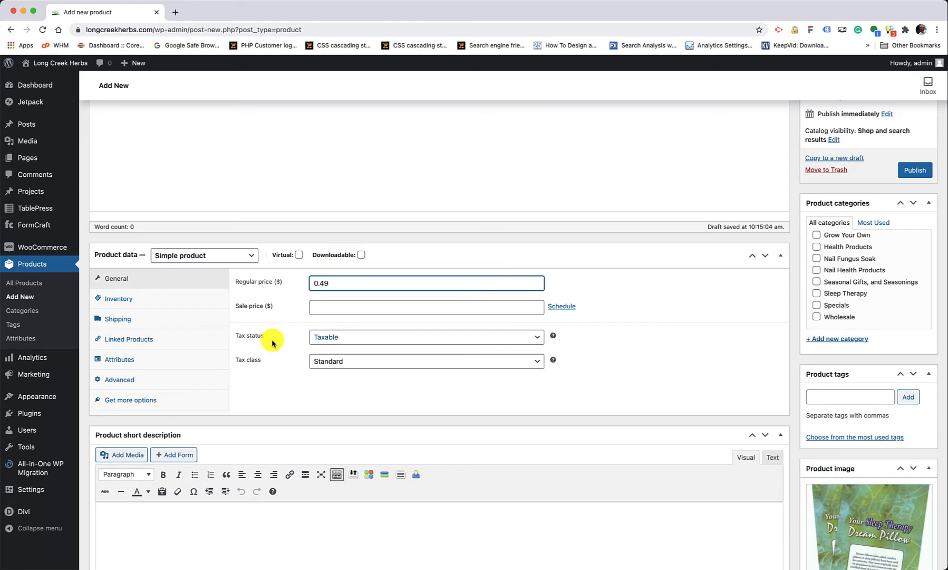
{"action": "left_click", "coordinate": [131, 299]}
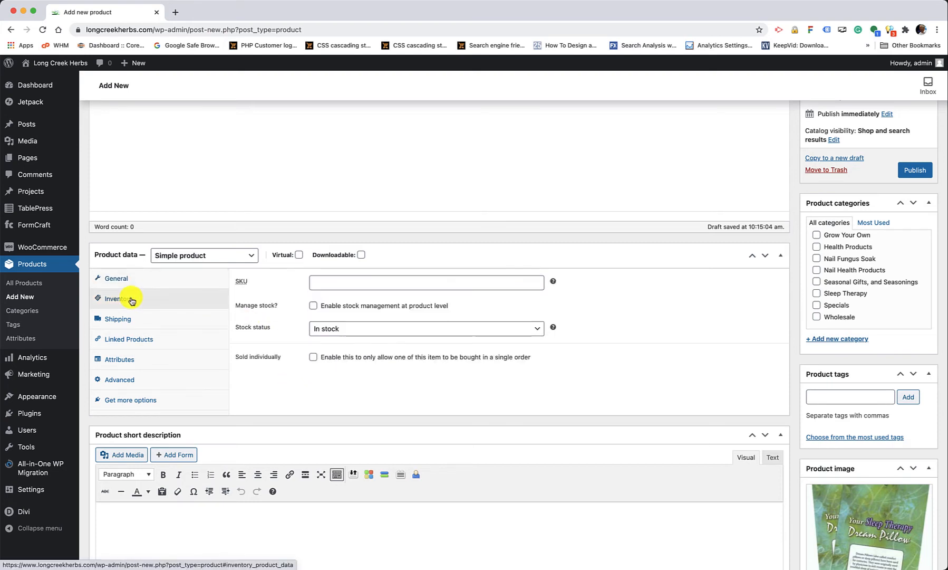
{"action": "left_click", "coordinate": [330, 284]}
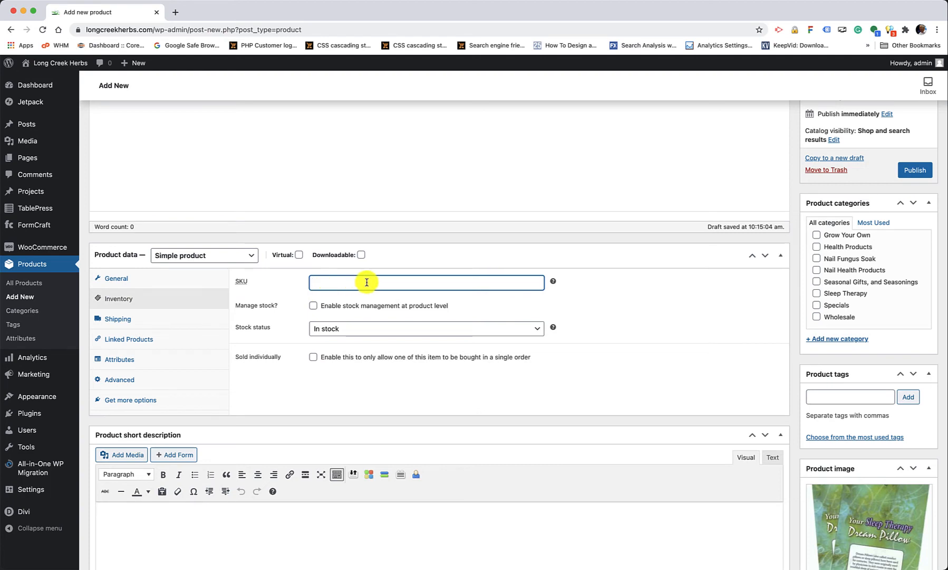
{"action": "left_click", "coordinate": [337, 333]}
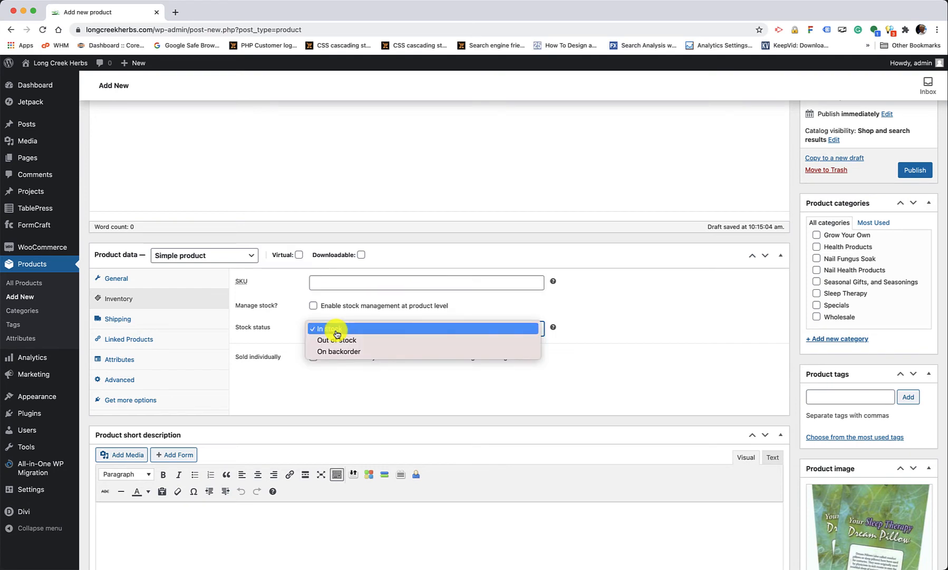
{"action": "left_click", "coordinate": [336, 332]}
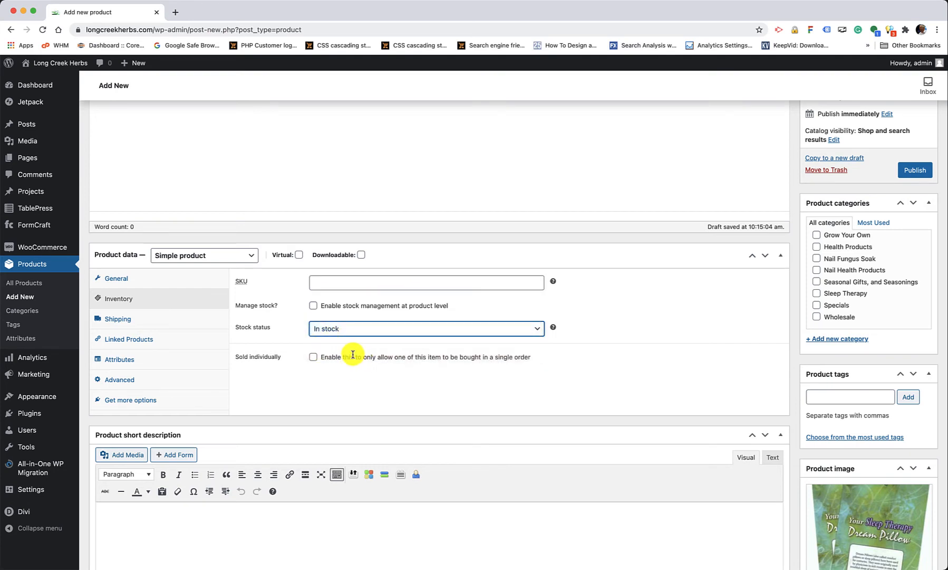
- Enable stock management at product level and look through the backorder options, keeping Do not allow
{"action": "left_click", "coordinate": [314, 306]}
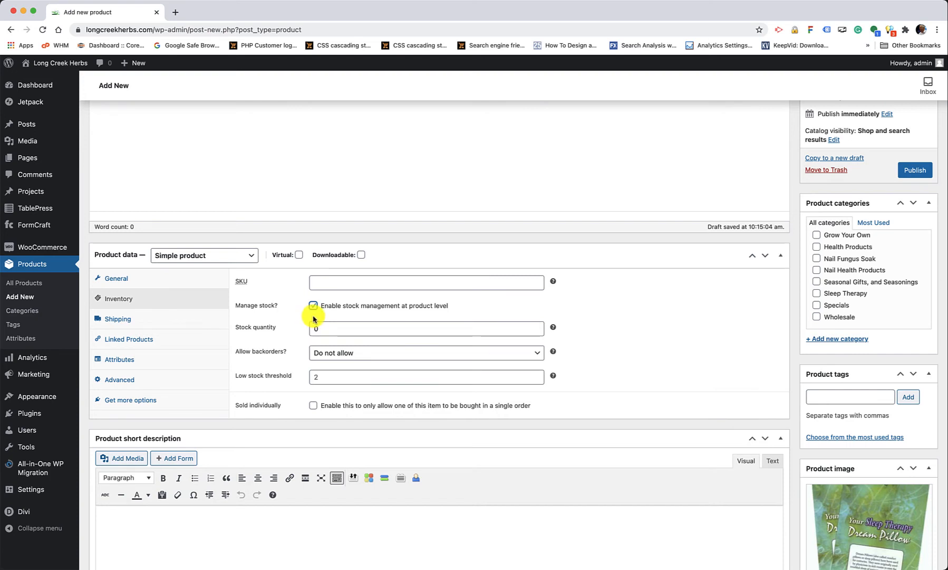
{"action": "left_click", "coordinate": [329, 330]}
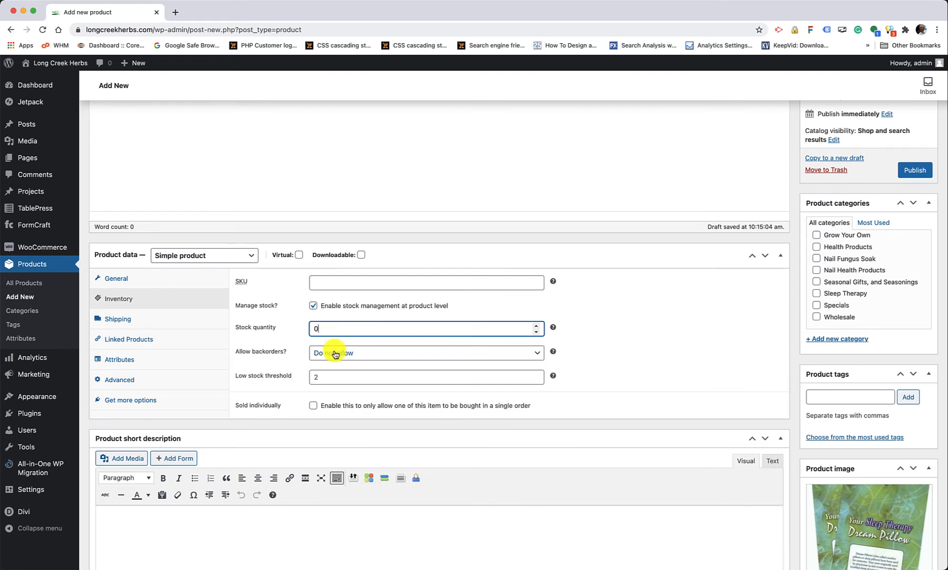
{"action": "left_click", "coordinate": [336, 354]}
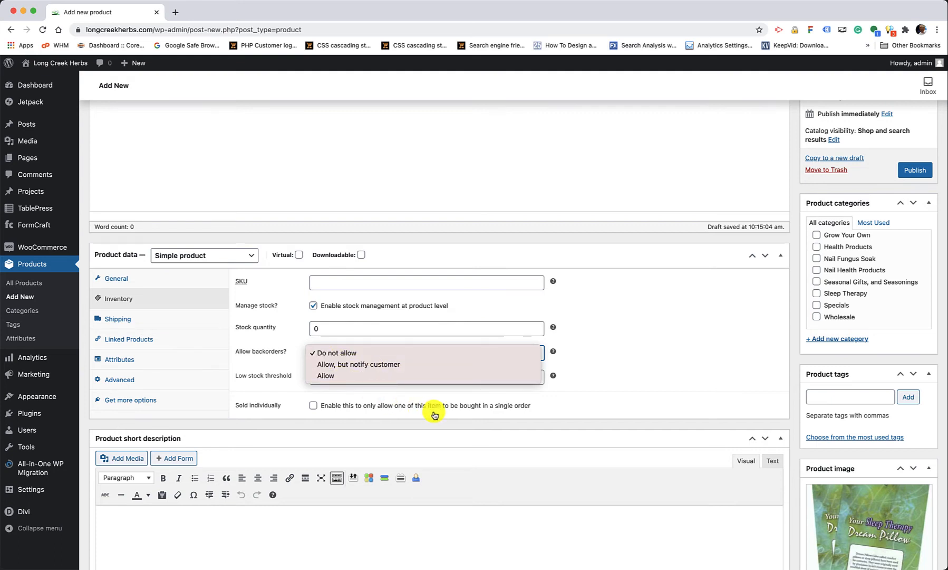
{"action": "left_click", "coordinate": [625, 407]}
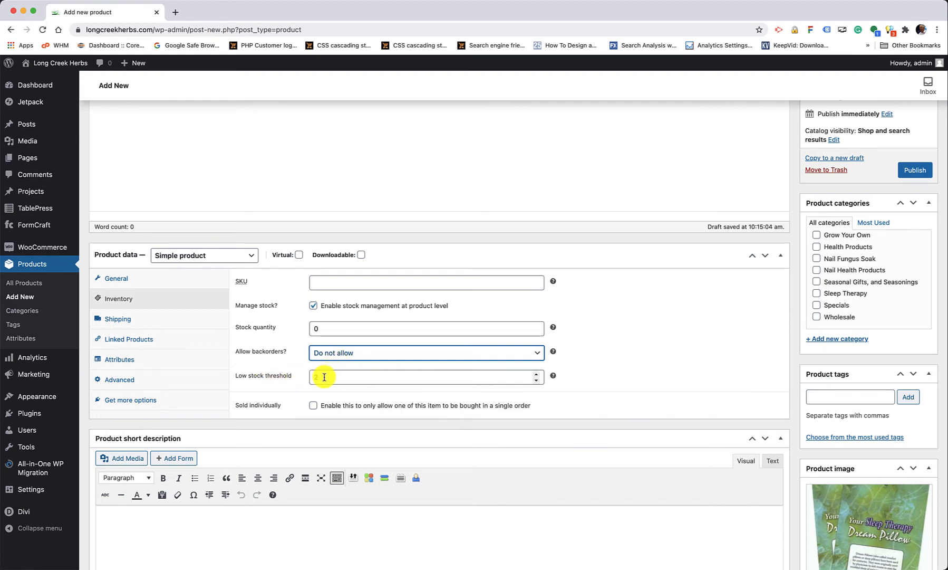
- Set the product's low stock threshold to 100 and its stock quantity to 1000
{"action": "left_click", "coordinate": [302, 379]}
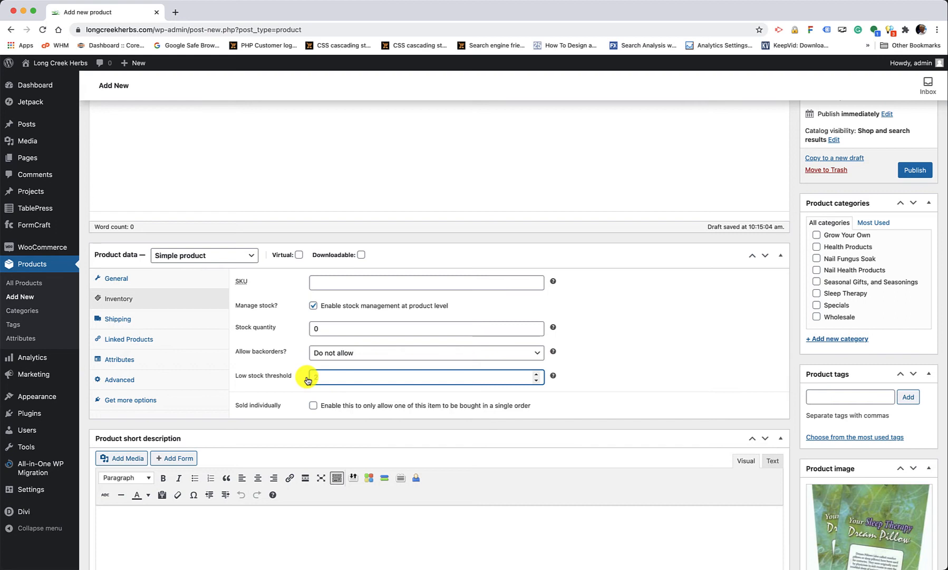
{"action": "type", "text": "100"}
{"action": "left_click", "coordinate": [327, 329]}
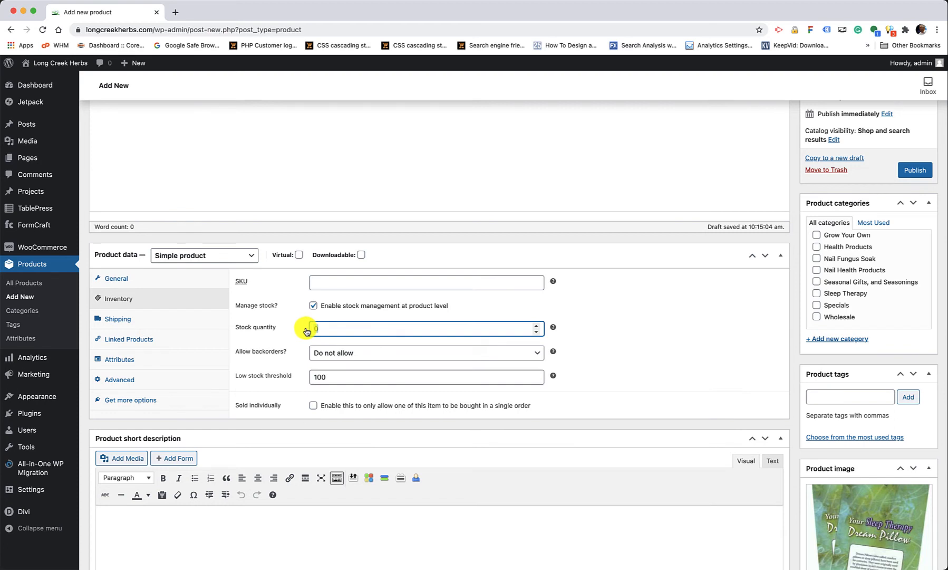
{"action": "type", "text": "60"}
{"action": "type", "text": "000"}
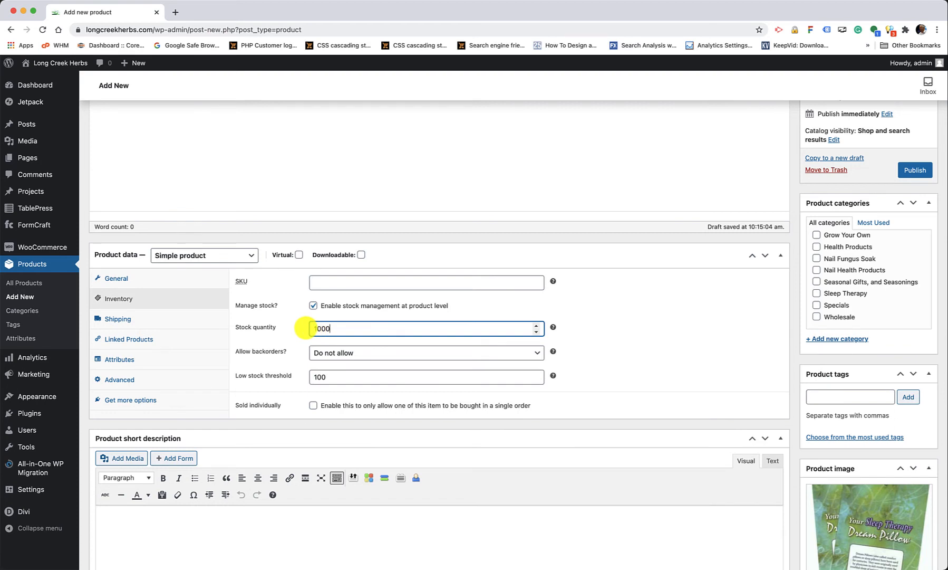
- Set the low stock threshold to 2, clear the stock quantity and turn off stock management at product level
{"action": "left_click", "coordinate": [323, 376]}
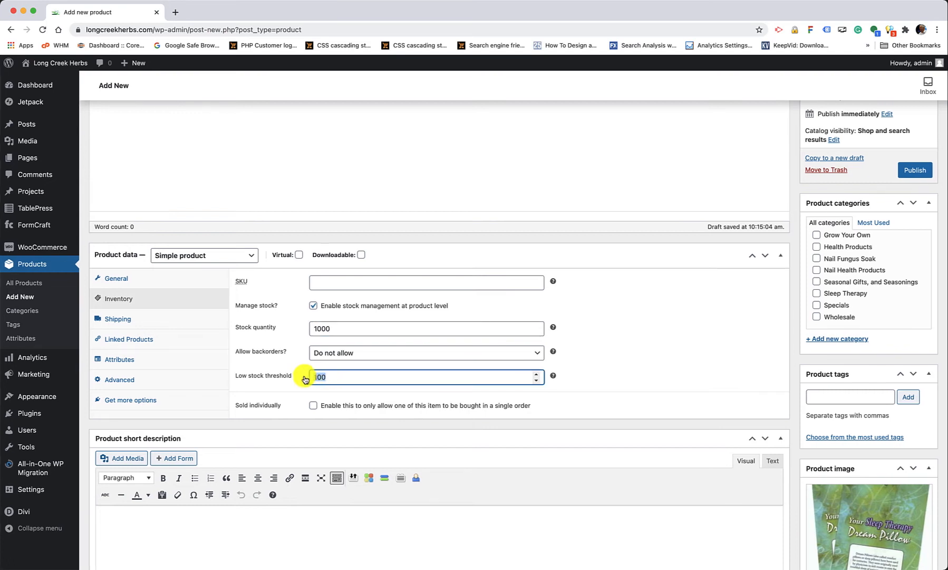
{"action": "type", "text": "2"}
{"action": "left_click_drag", "start_coordinate": [342, 328], "coordinate": [307, 329]}
{"action": "key", "text": "BackSpace"}
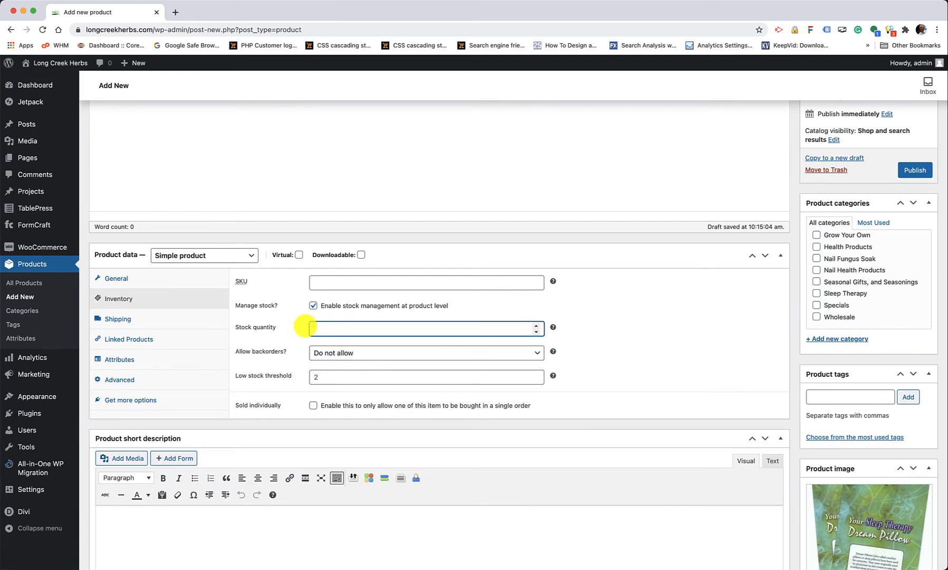
{"action": "left_click", "coordinate": [315, 306]}
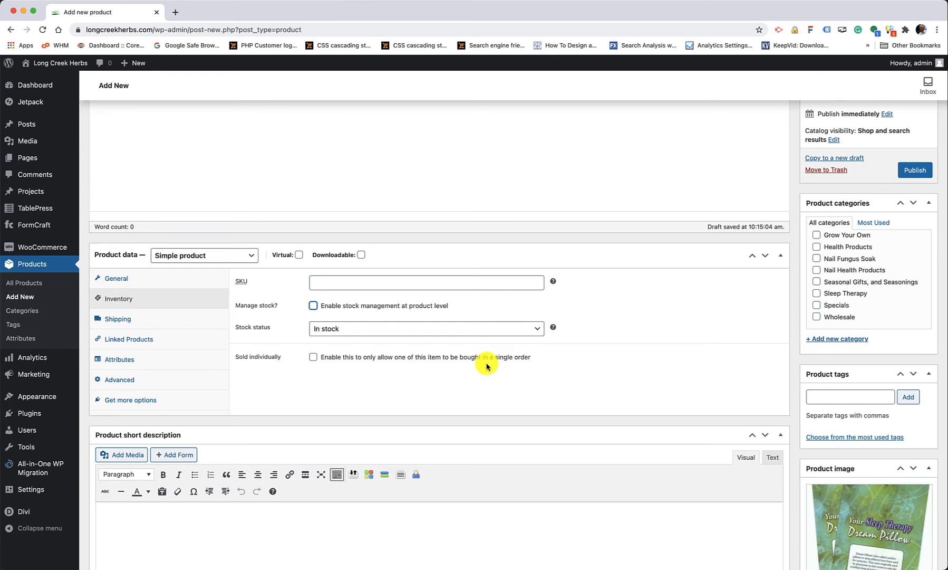
- Review the product's shipping settings and its upsell and cross-sell fields for linked products
{"action": "left_click", "coordinate": [200, 320]}
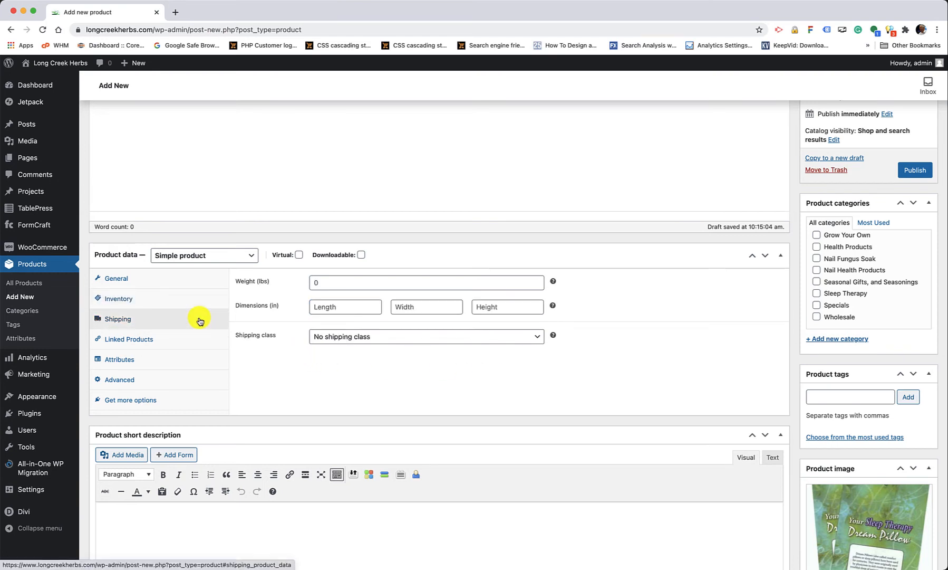
{"action": "left_click", "coordinate": [188, 338]}
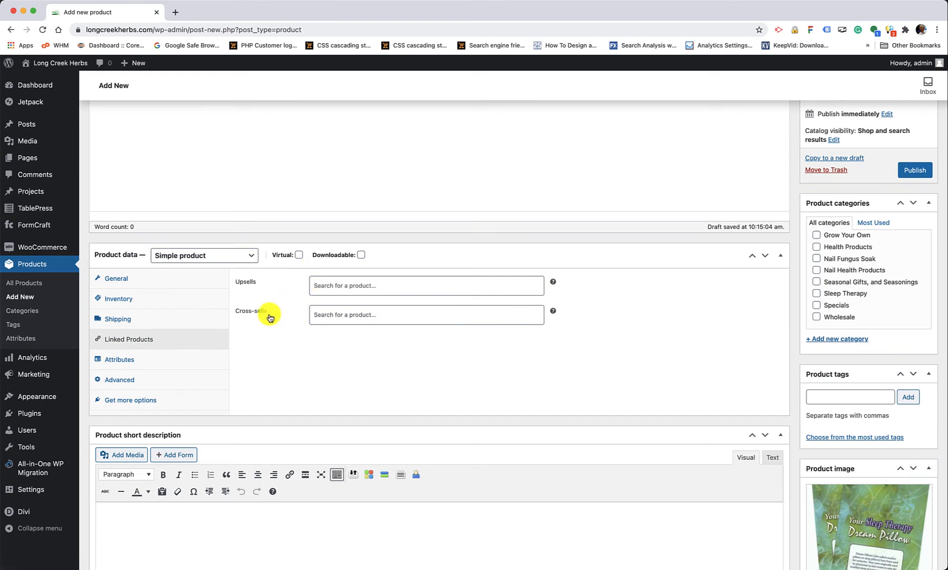
{"action": "left_click", "coordinate": [321, 315]}
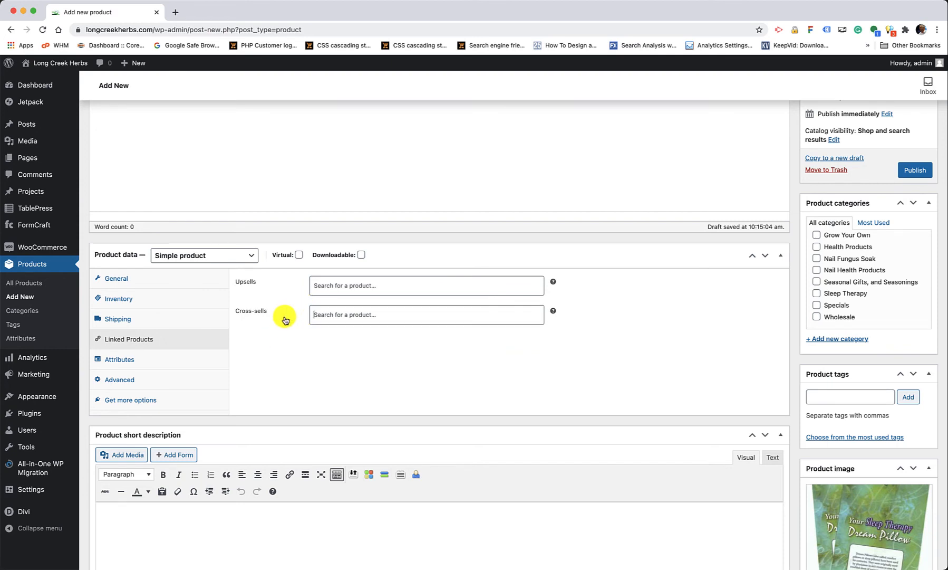
{"action": "left_click", "coordinate": [281, 323]}
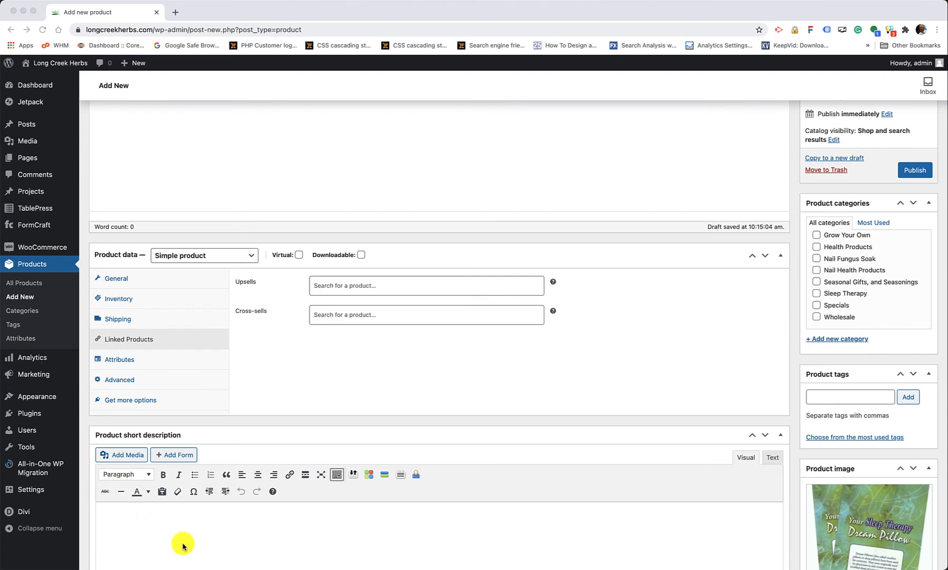
- Enter the short description "Sleep Therapy Folders" and "Use these handy folders with our 3 x 5 inch drawstring bags filled with Dream Therapy Blend."
{"action": "scroll", "coordinate": [182, 541], "scroll_direction": "down", "scroll_amount": 2}
{"action": "left_click", "coordinate": [181, 448]}
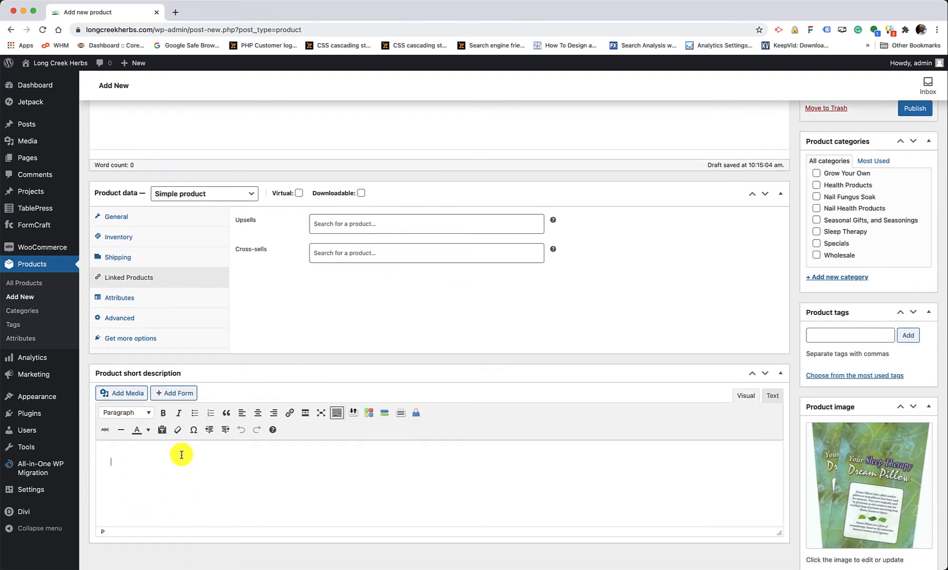
{"action": "type", "text": "Sleep Therapy Folders Use these handy folders with our 3 x 5 inch drawstring bags filled with Dream Therapy Blend."}
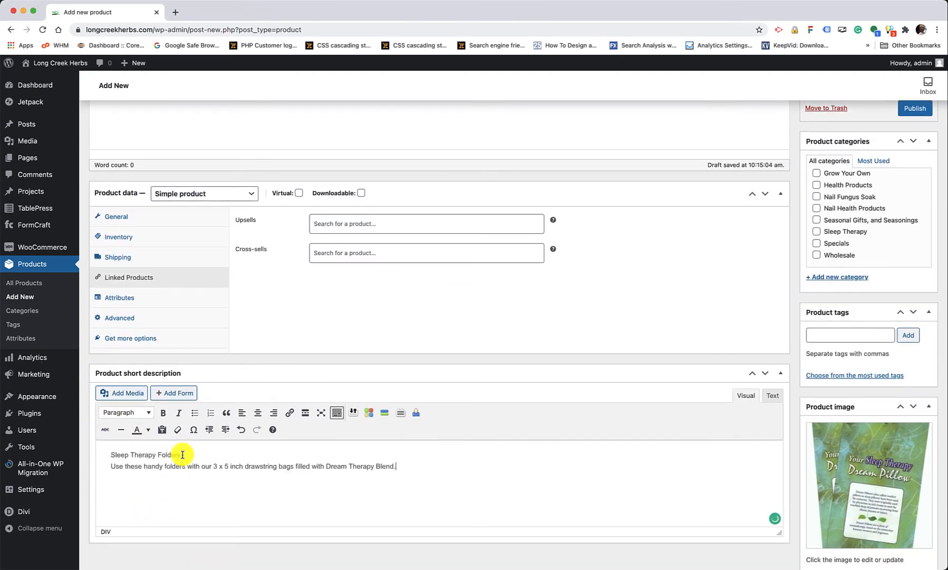
- Accept the suggested hyphen in "5-inch" and make the short description's "Sleep Therapy Folders" line bold
{"action": "scroll", "coordinate": [182, 454], "scroll_direction": "down", "scroll_amount": 3}
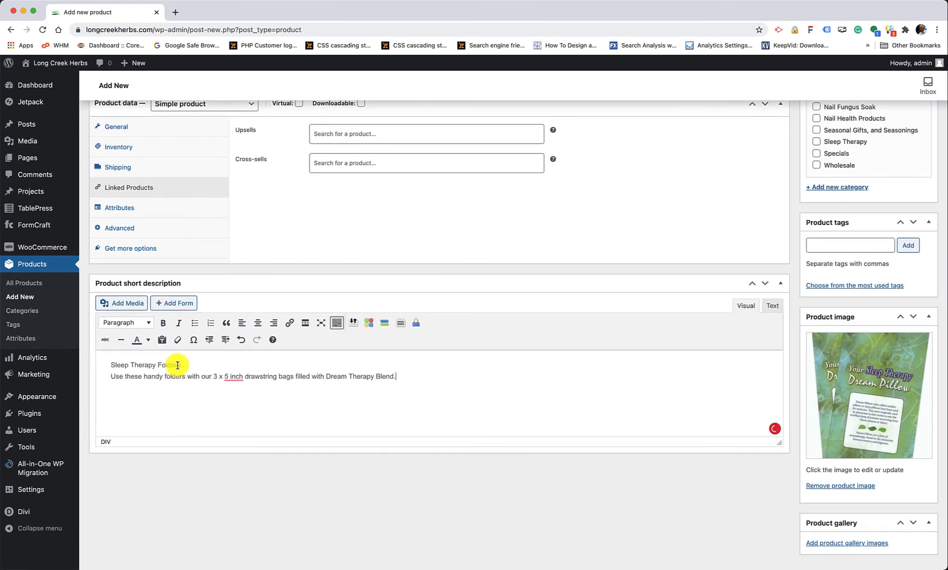
{"action": "mouse_move", "coordinate": [235, 377]}
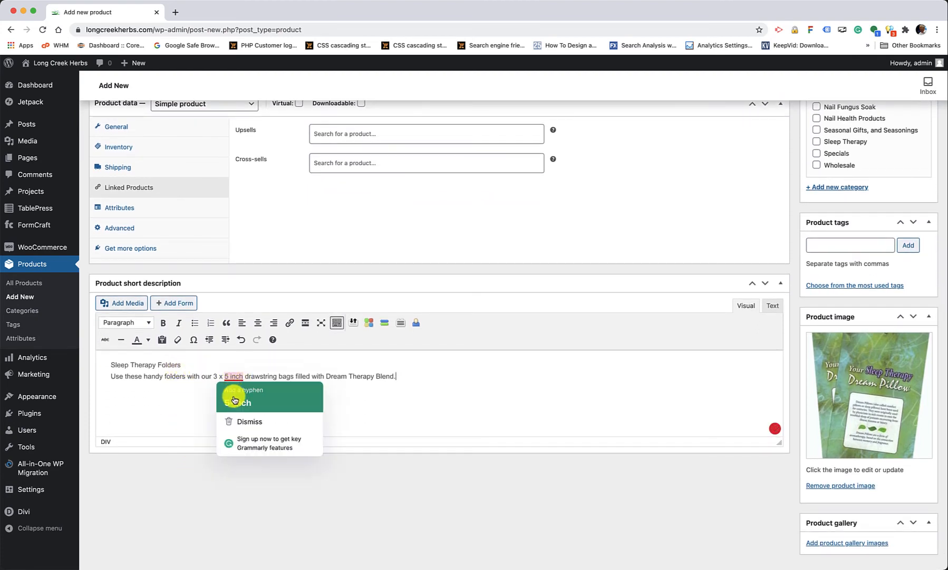
{"action": "left_click", "coordinate": [234, 399]}
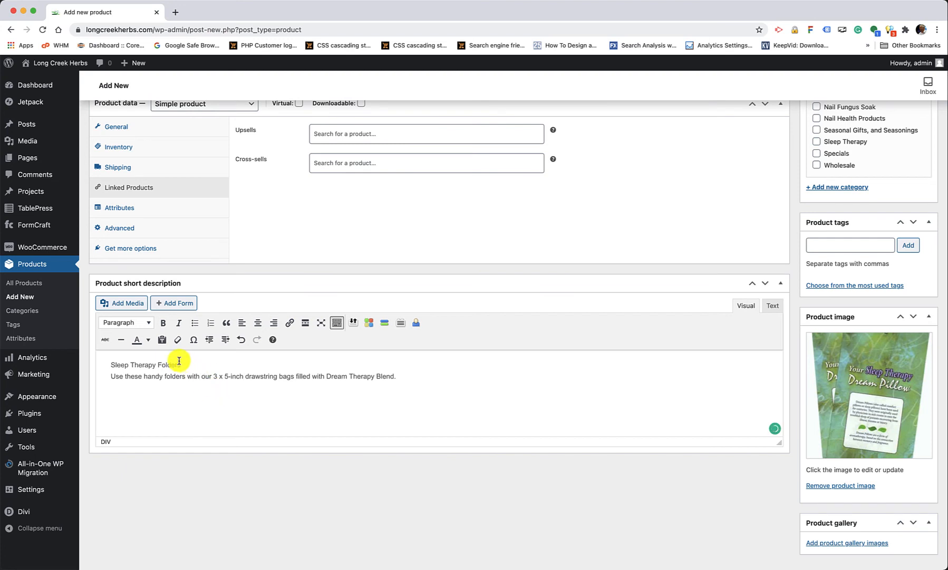
{"action": "left_click_drag", "start_coordinate": [185, 364], "coordinate": [110, 364]}
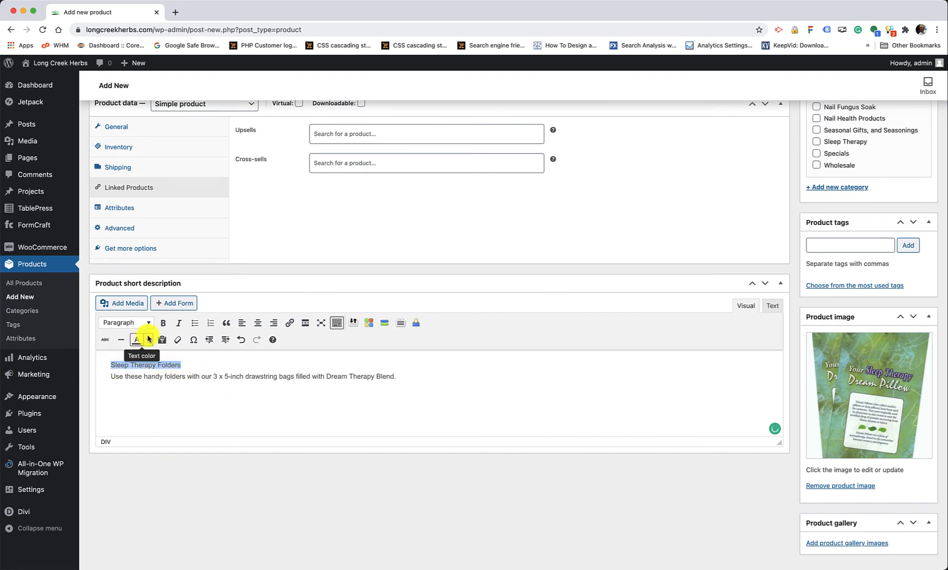
{"action": "left_click", "coordinate": [163, 322]}
{"action": "scroll", "coordinate": [167, 360], "scroll_direction": "down", "scroll_amount": 2}
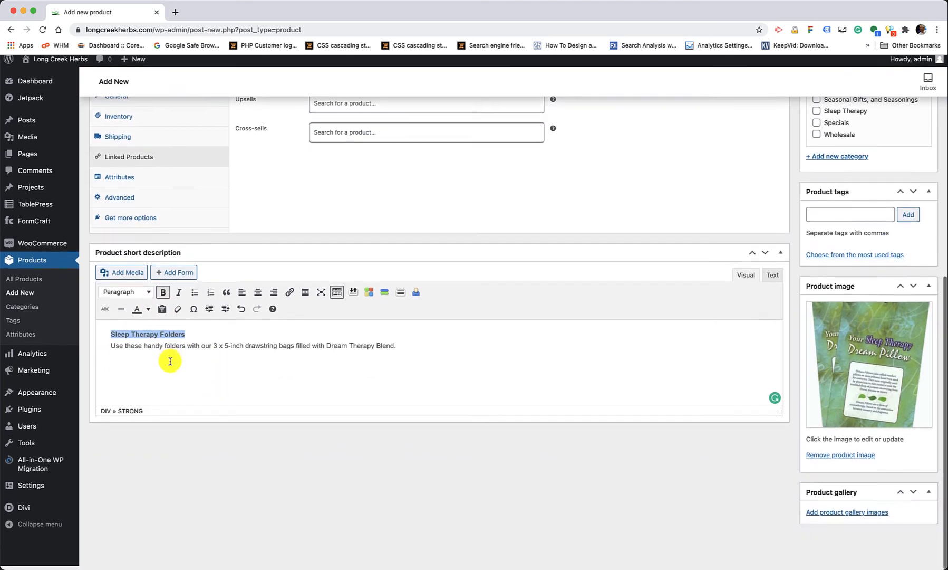
- Fill in the main product description starting "Our colorful Sleep Therapy Folders are perfect for enclosing a therapy blend of herbs" and ending with "$0.49 each"
{"action": "scroll", "coordinate": [170, 360], "scroll_direction": "up", "scroll_amount": 10}
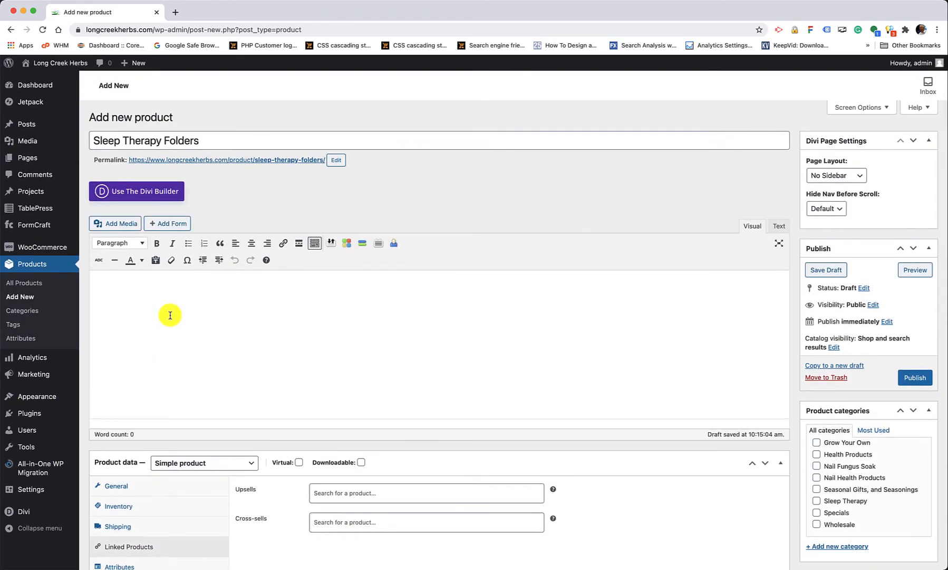
{"action": "left_click", "coordinate": [95, 303]}
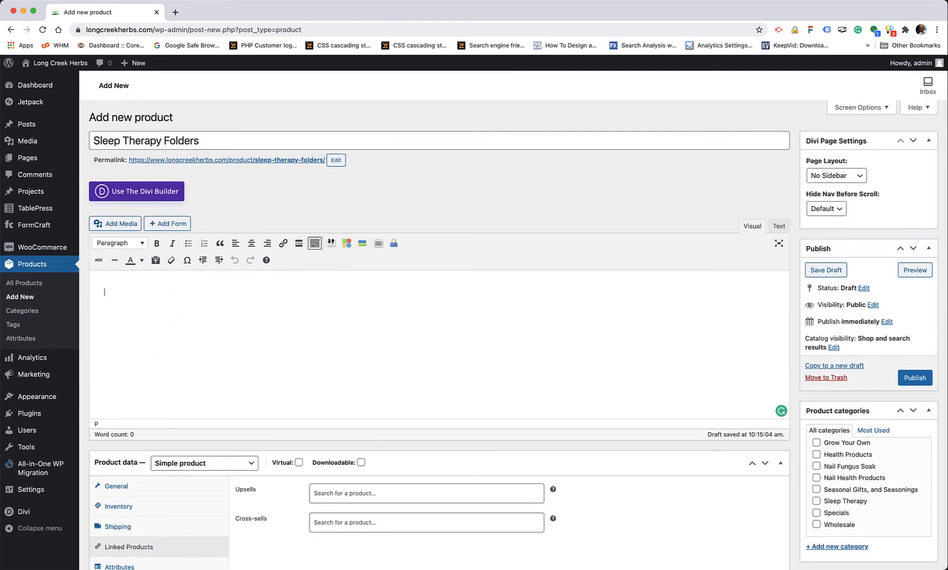
{"action": "key", "text": "super+Tab"}
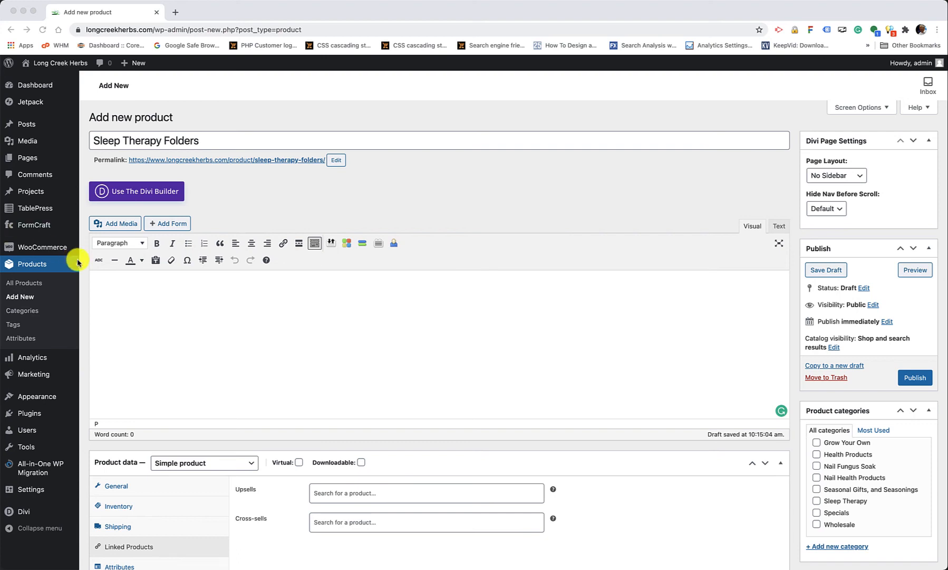
{"action": "left_click", "coordinate": [146, 289]}
{"action": "type", "text": "Our colorful Sleep Therapy Folders are perfect for enclosing a therapy blend of herbs in the little drawstring bag, to give as gifts or to sell. Our folders have a description of how to use the enclosed Dream Therapy blend, along with a description of what to expect when using the blend-filled little bag.  $0.49 each"}
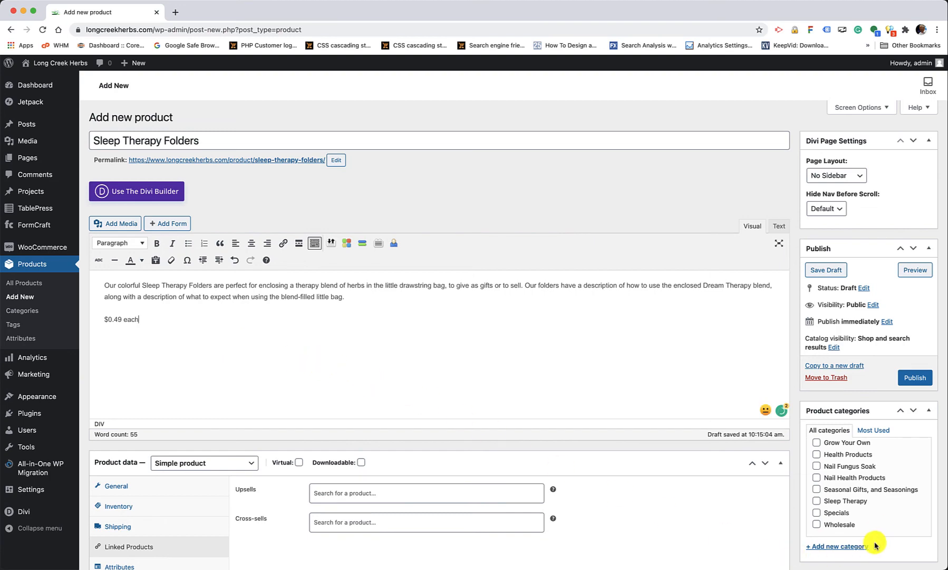
{"action": "scroll", "coordinate": [880, 528], "scroll_direction": "up", "scroll_amount": 3}
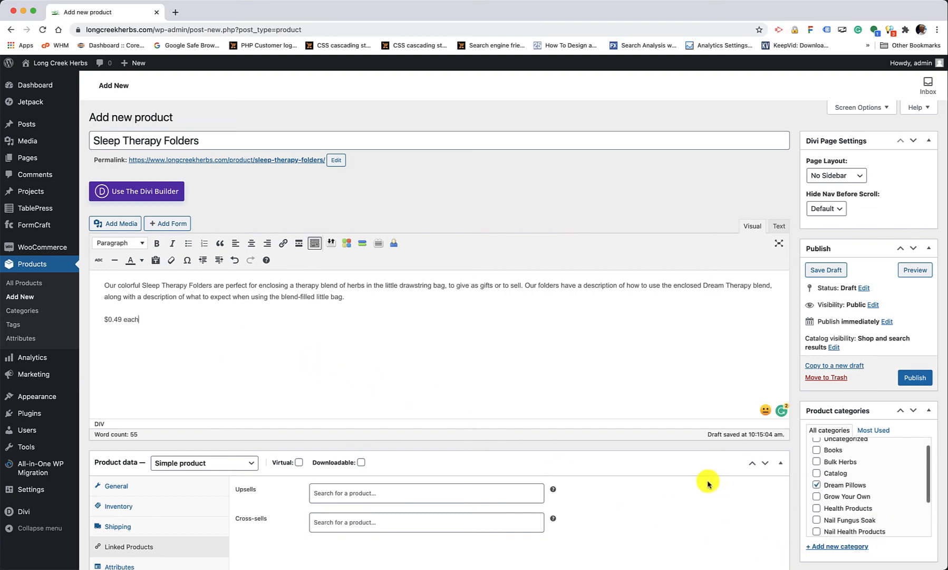
{"action": "scroll", "coordinate": [709, 483], "scroll_direction": "down", "scroll_amount": 10}
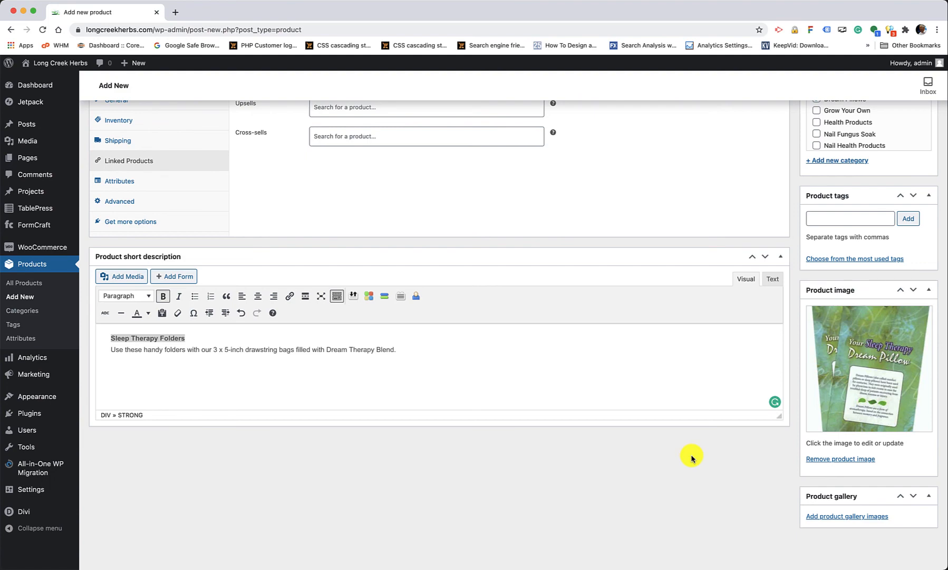
{"action": "left_click", "coordinate": [824, 519]}
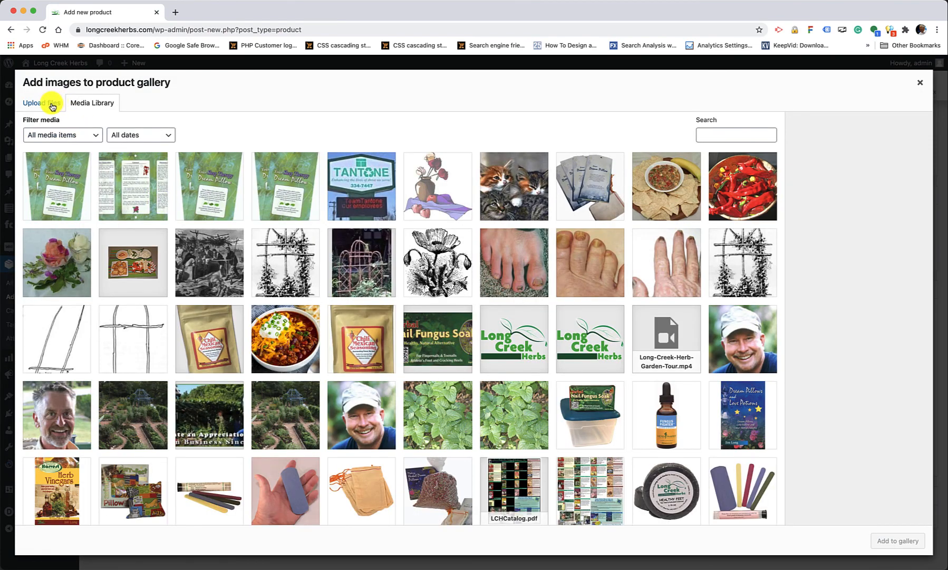
{"action": "left_click", "coordinate": [49, 103]}
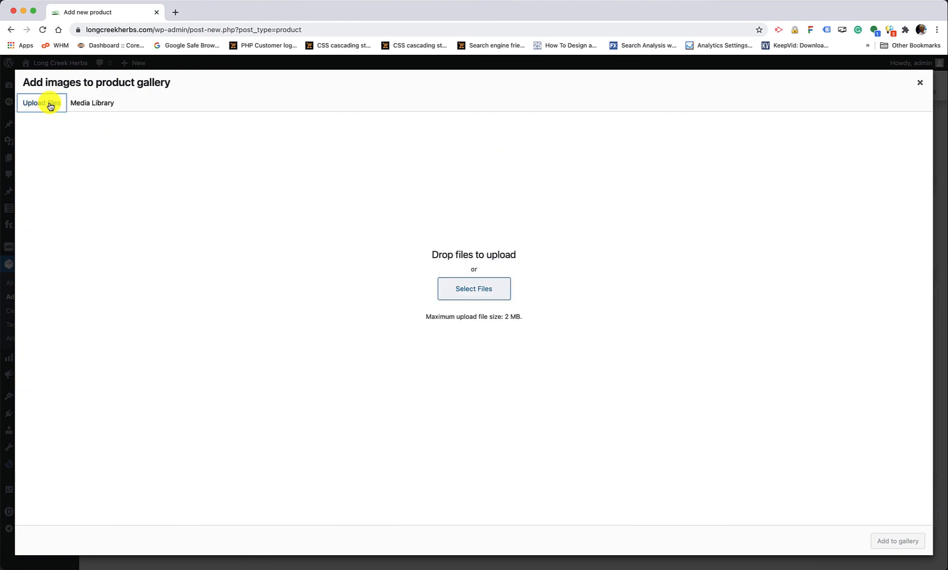
{"action": "left_click", "coordinate": [921, 83]}
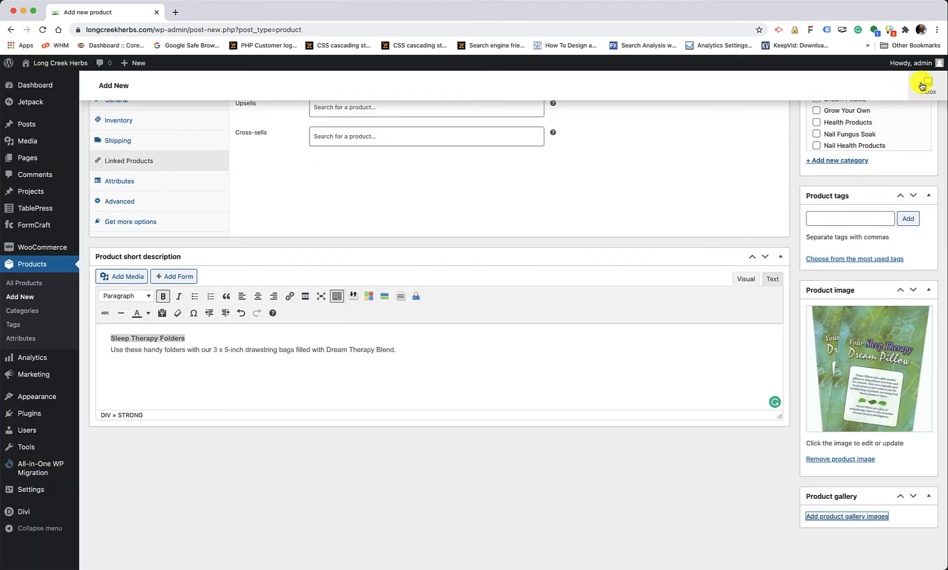
- Add the opened folder's inside-text image and the Folder-front-600 image from the media library to the product gallery
{"action": "left_click", "coordinate": [830, 519]}
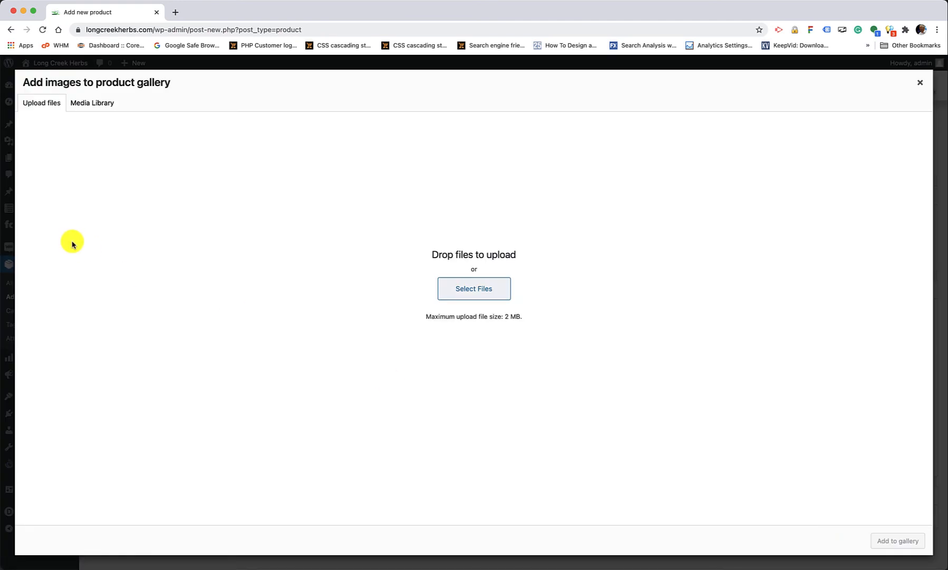
{"action": "left_click", "coordinate": [95, 104]}
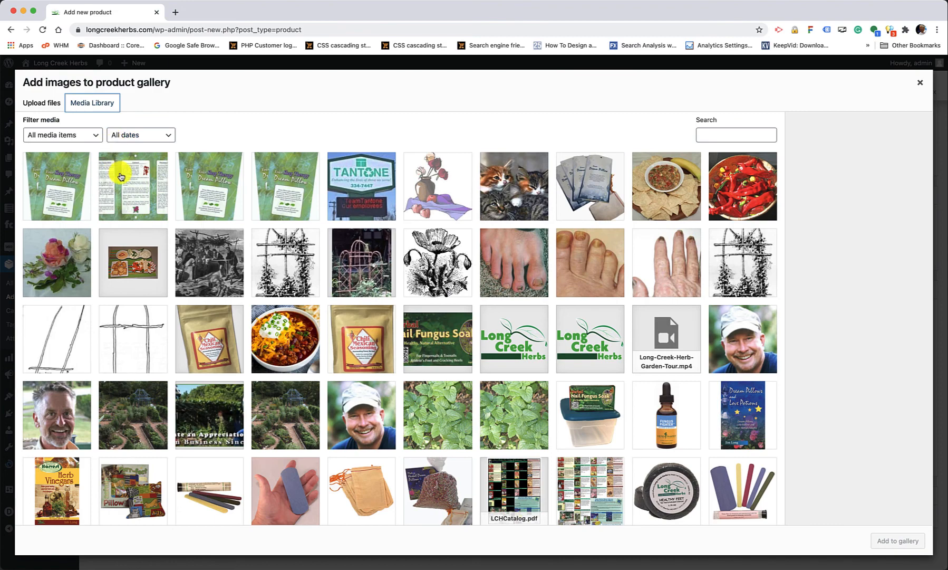
{"action": "left_click", "coordinate": [131, 188]}
{"action": "left_click", "coordinate": [190, 186]}
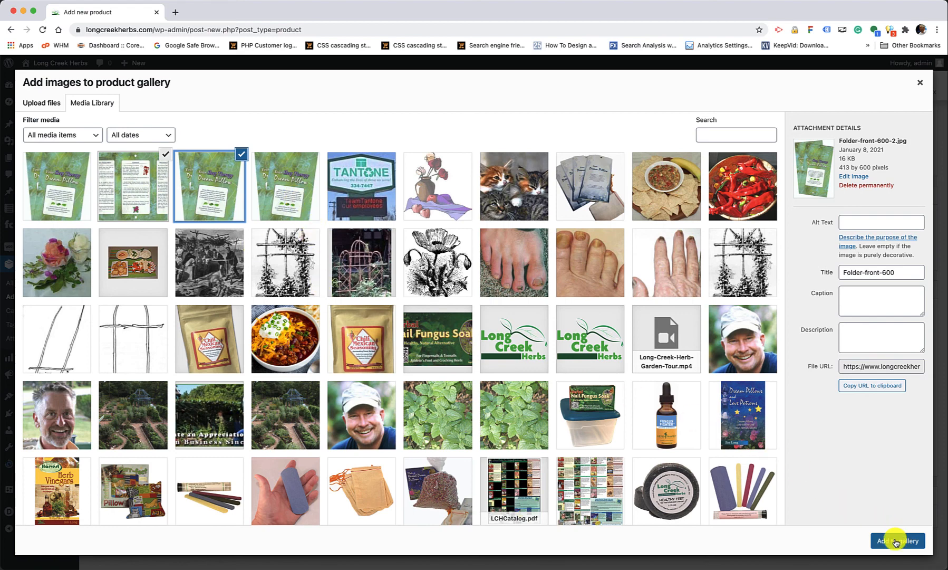
{"action": "left_click", "coordinate": [896, 534]}
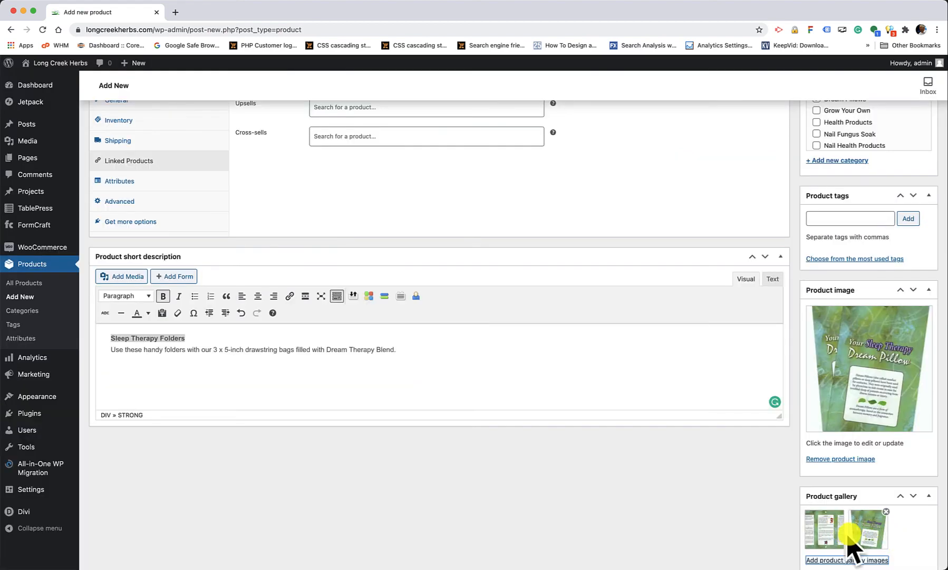
- Publish the Sleep Therapy Folders product
{"action": "scroll", "coordinate": [652, 499], "scroll_direction": "up", "scroll_amount": 5}
{"action": "scroll", "coordinate": [652, 498], "scroll_direction": "up", "scroll_amount": 3}
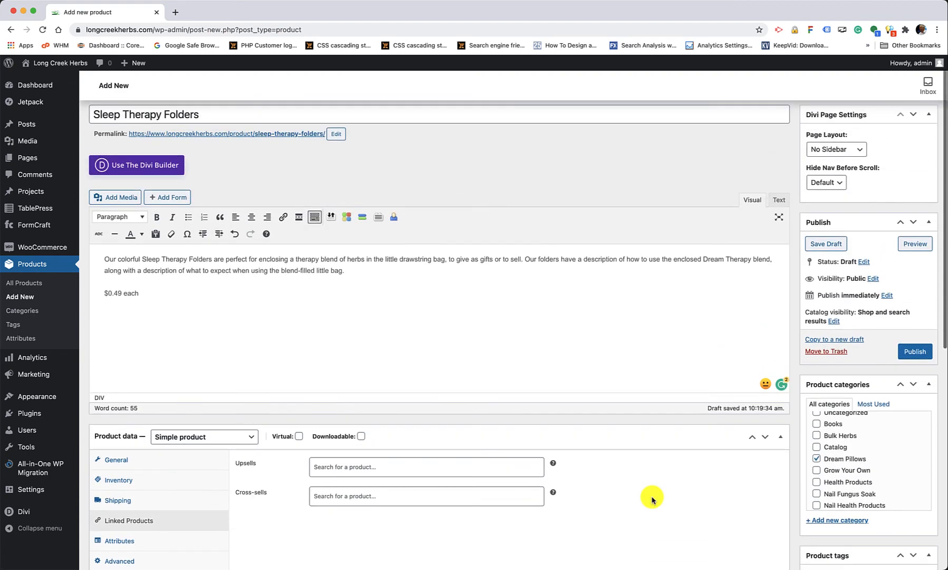
{"action": "left_click", "coordinate": [917, 352]}
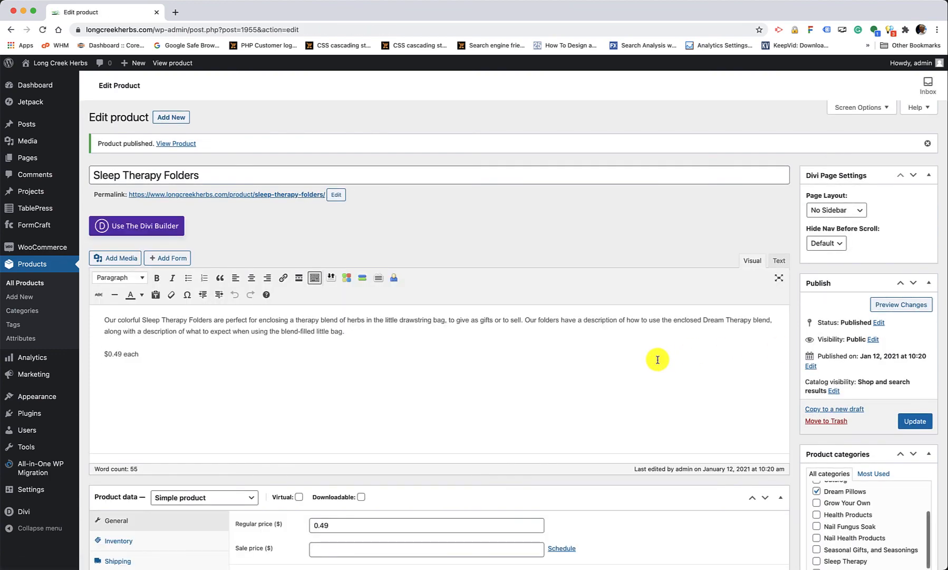
- Leave the editor for the live Sleep Therapy Folders page and check its description and second and third gallery images
{"action": "left_click", "coordinate": [170, 64]}
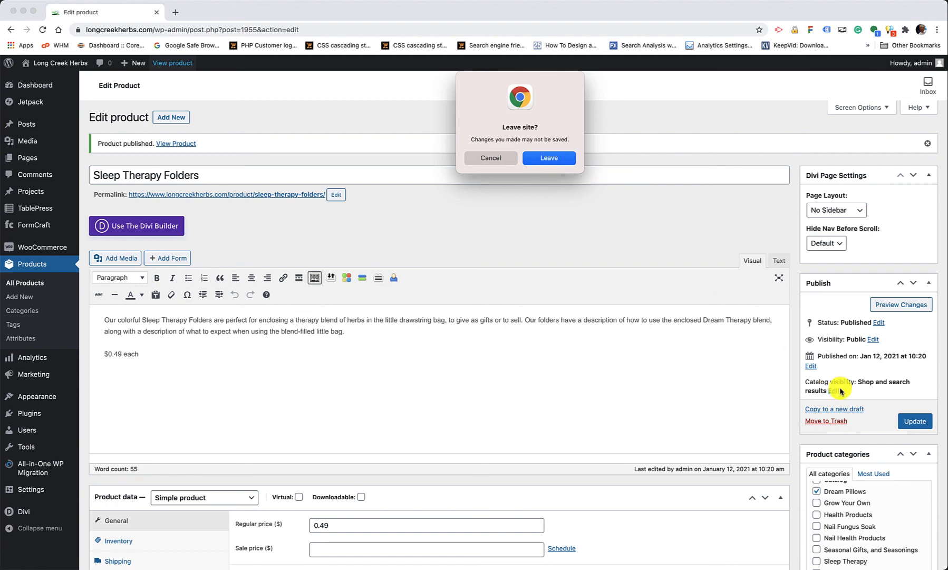
{"action": "left_click", "coordinate": [546, 158]}
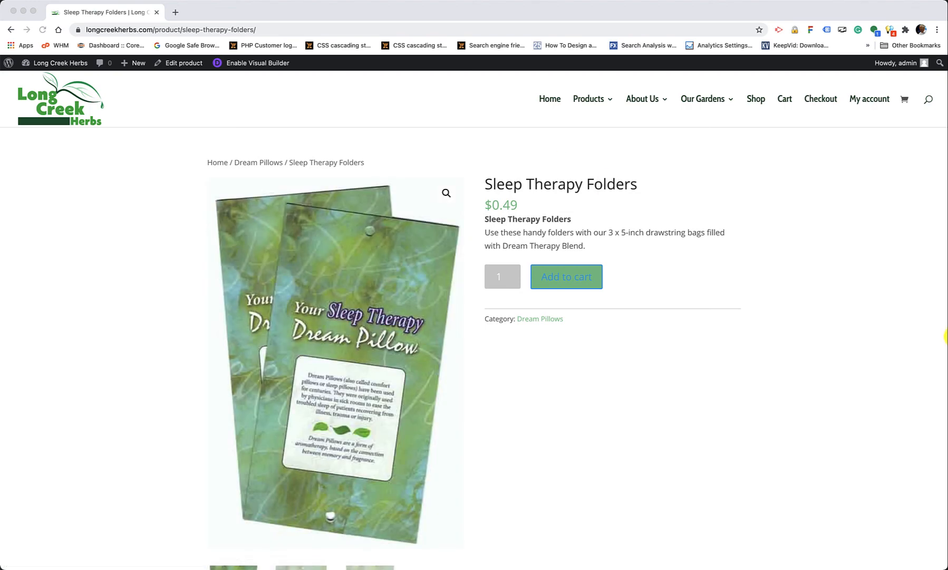
{"action": "scroll", "coordinate": [914, 344], "scroll_direction": "down", "scroll_amount": 5}
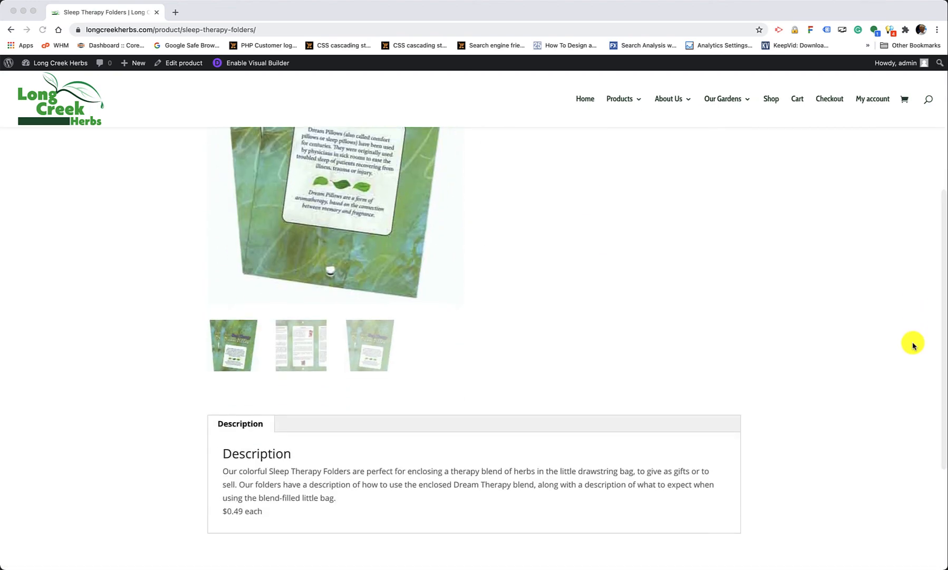
{"action": "left_click", "coordinate": [315, 347]}
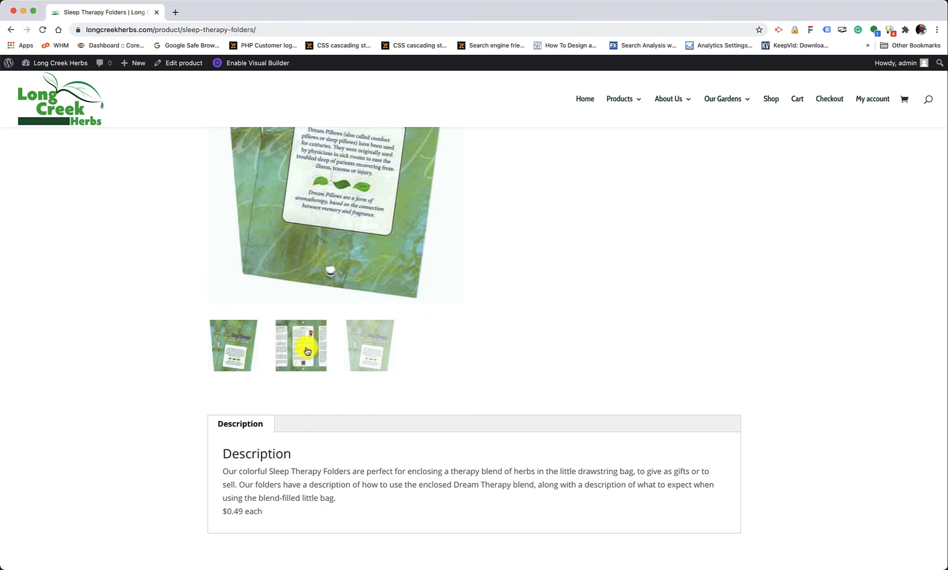
{"action": "left_click", "coordinate": [308, 351]}
{"action": "scroll", "coordinate": [310, 346], "scroll_direction": "down", "scroll_amount": 3}
{"action": "scroll", "coordinate": [311, 347], "scroll_direction": "up", "scroll_amount": 5}
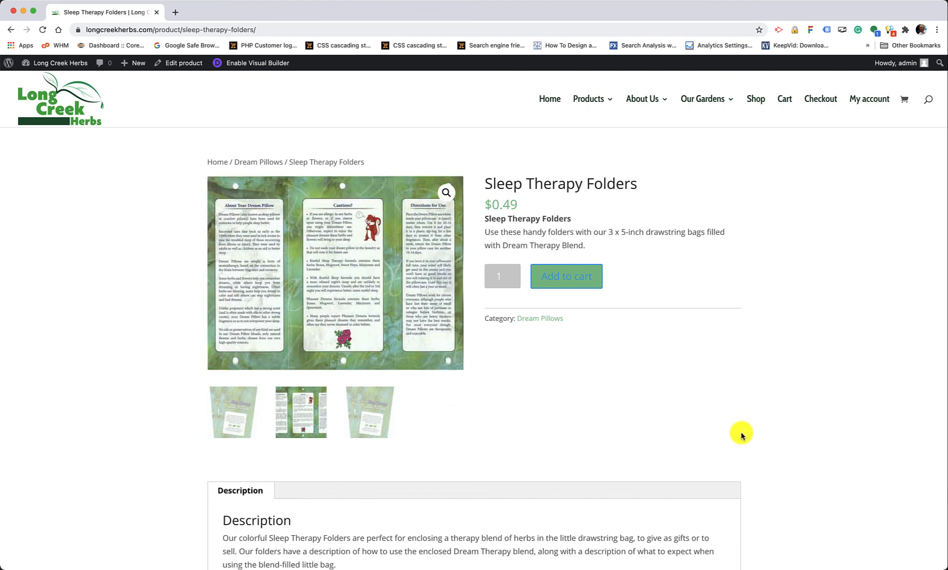
{"action": "left_click", "coordinate": [371, 413]}
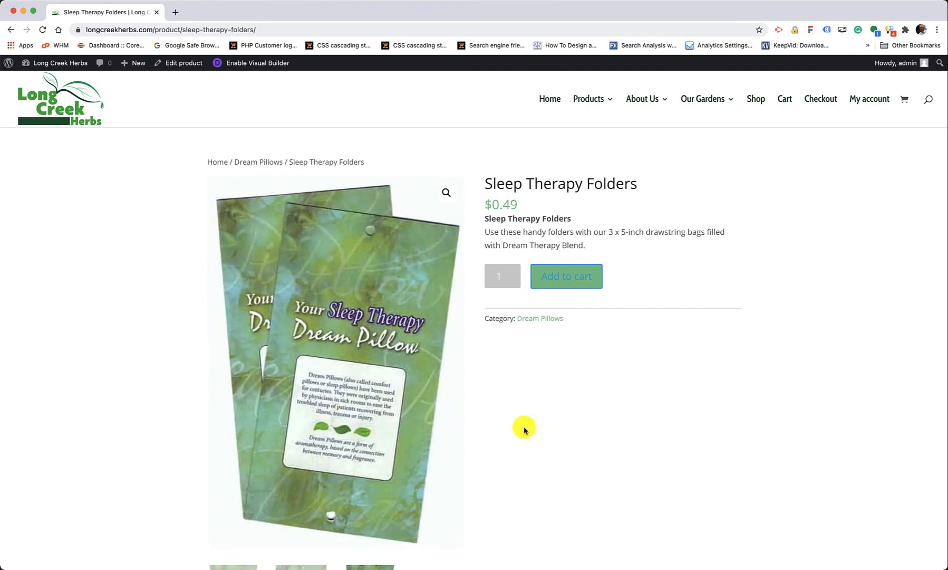